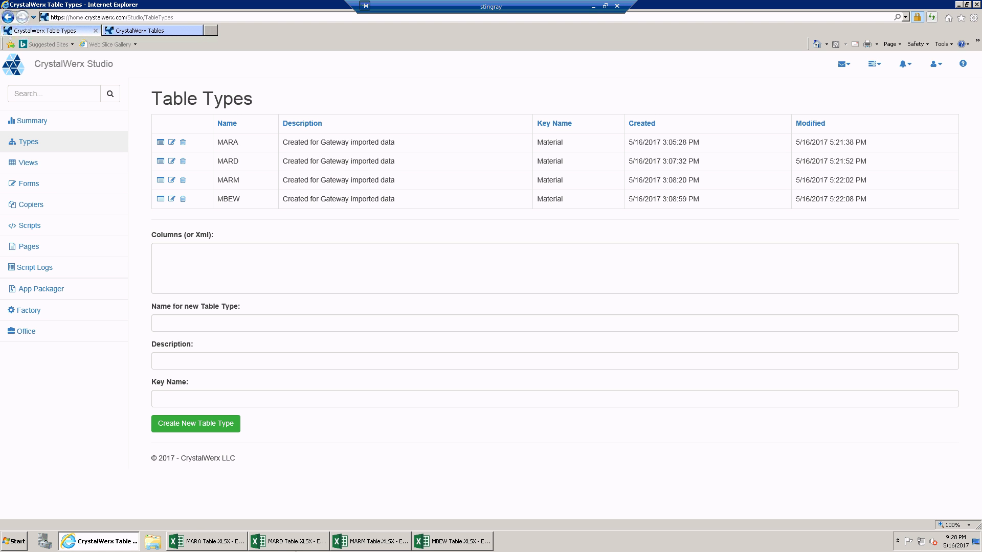
Review the uploaded data in the MARA, MARD, MARM and MBEW Excel workbooks, and return to CrystalWerx Studio in the browser
left_click(227, 541)
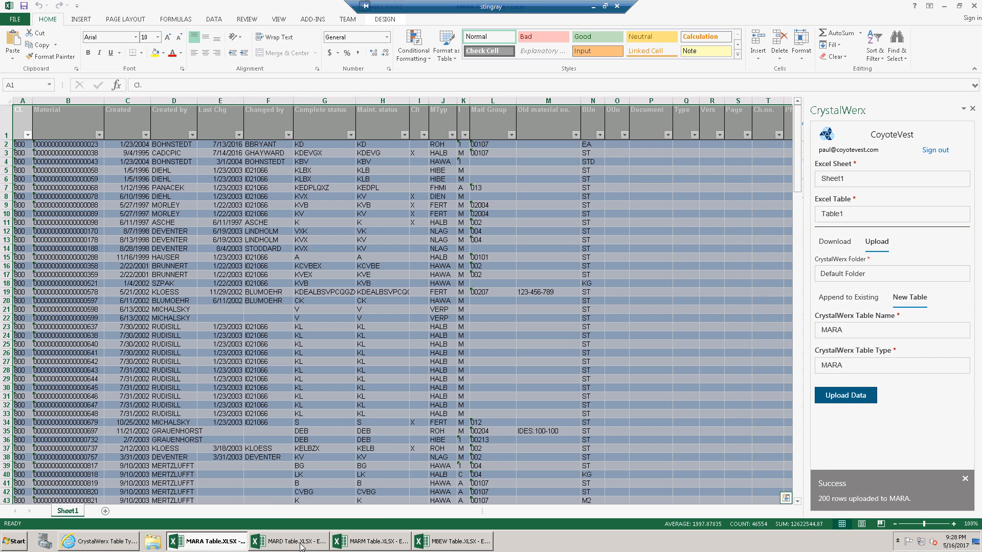
left_click(300, 543)
left_click(364, 543)
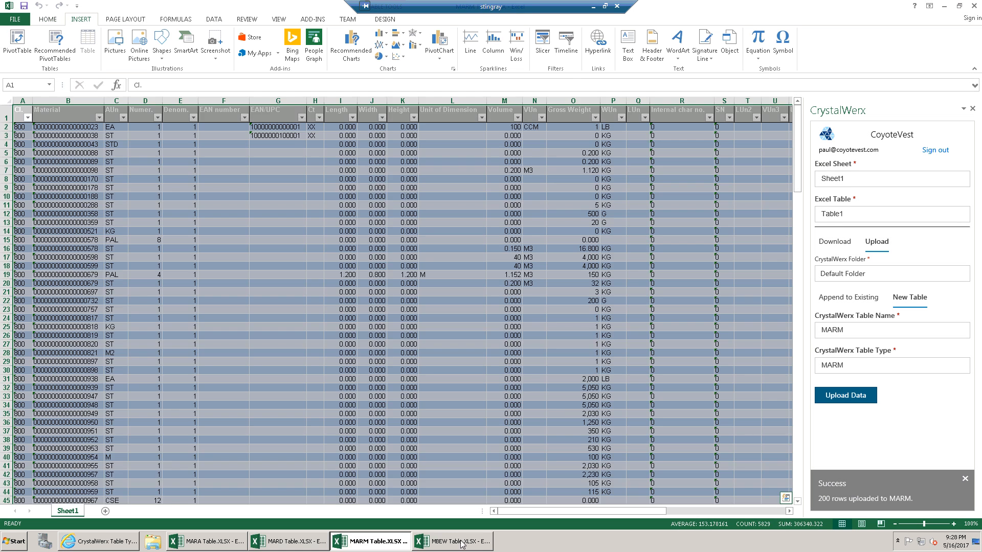
left_click(453, 541)
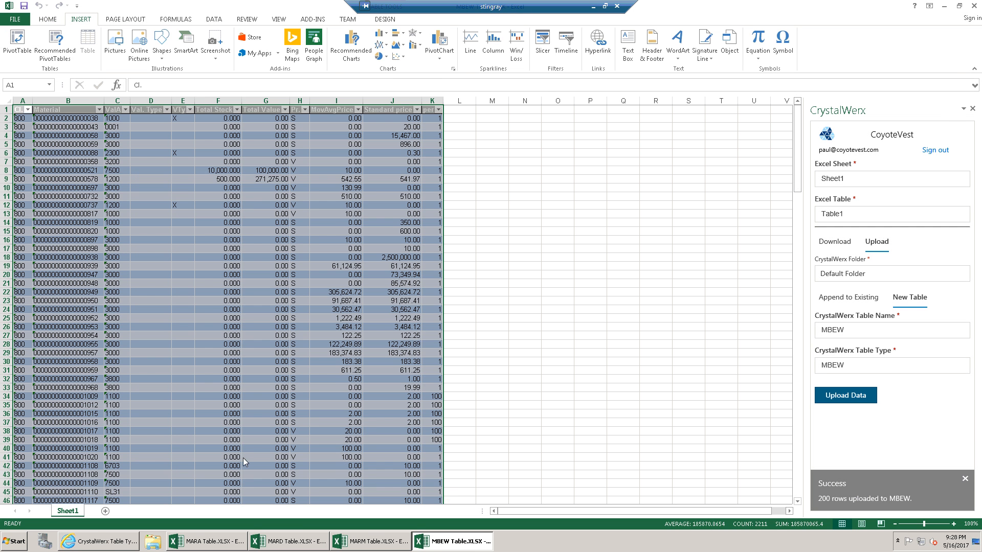
left_click(113, 544)
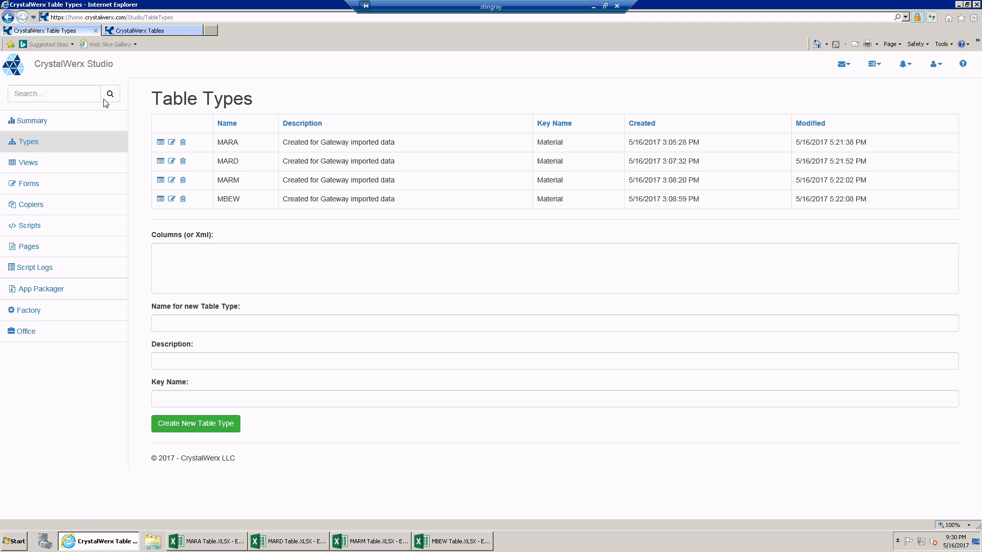
Enter the new table type's columns as Material, Material Description, SLoc, Total Stock, Total Value, and copy the word Material
left_click(36, 146)
left_click(337, 256)
type("Material, Material Description, SLoc, Total Stock, Total Value")
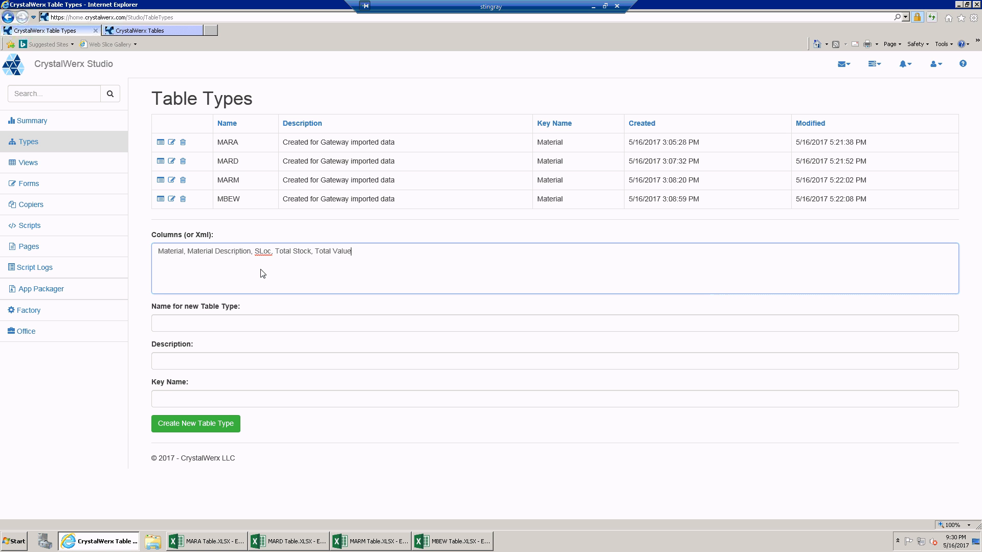
double_click(172, 253)
right_click(182, 255)
left_click(195, 281)
Name the new table type SlocValue and create it
left_click(249, 320)
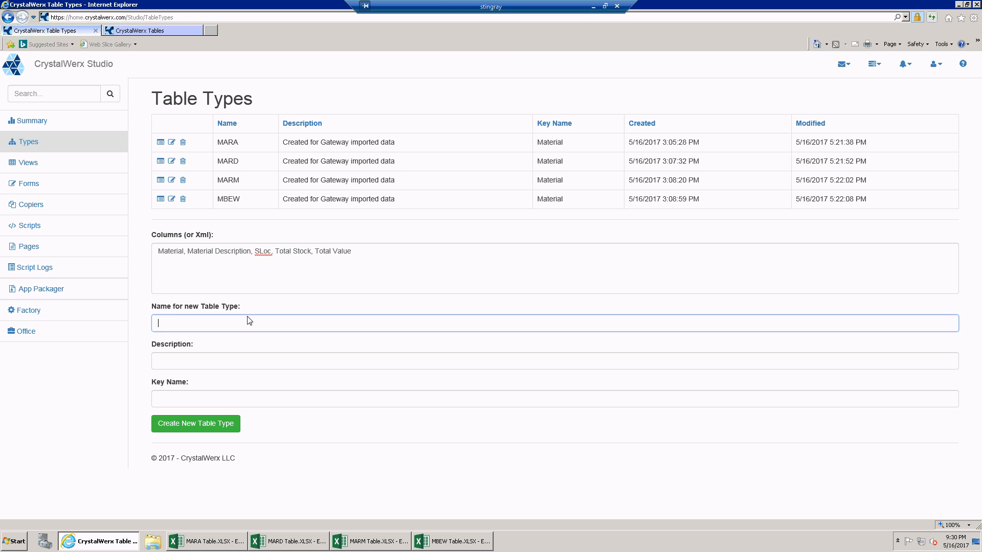
type("sl")
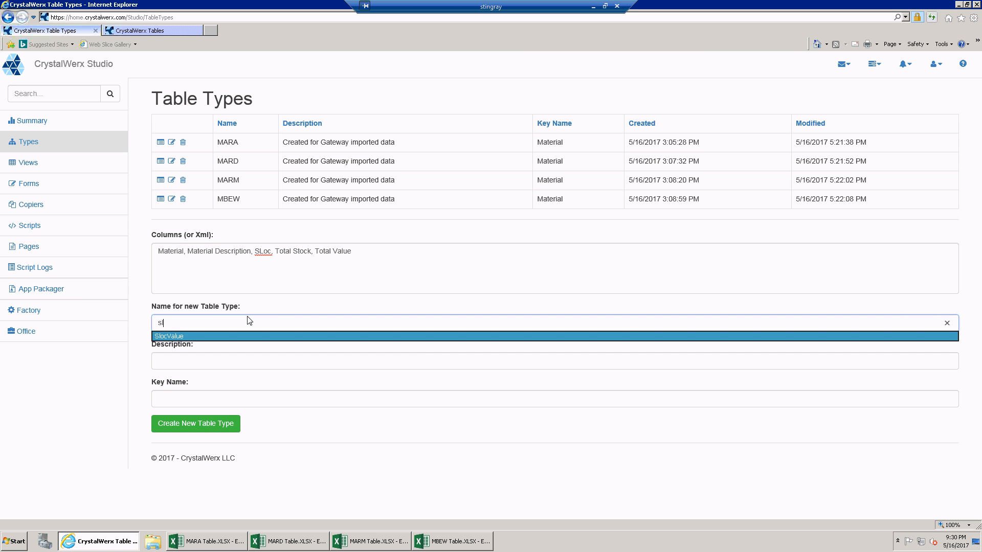
key("Return")
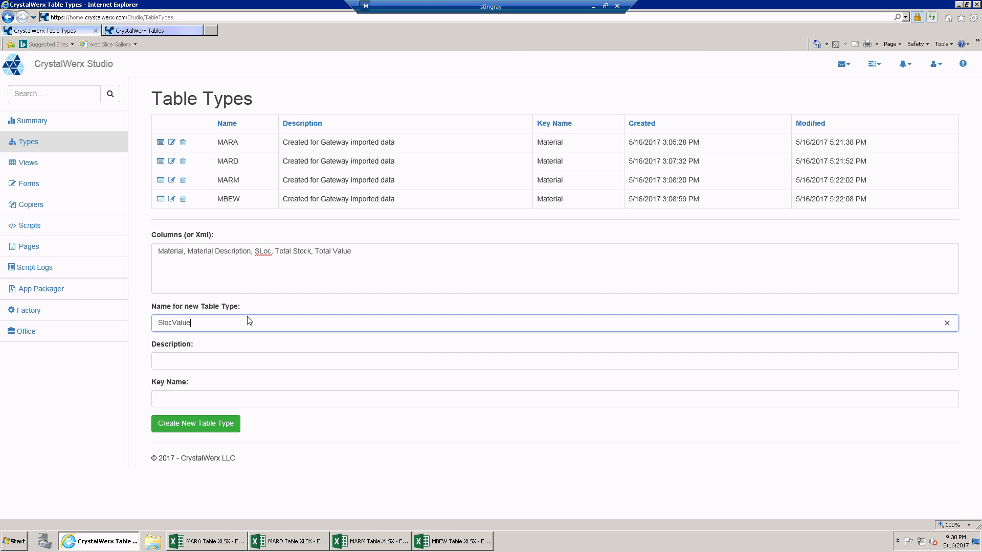
left_click(202, 423)
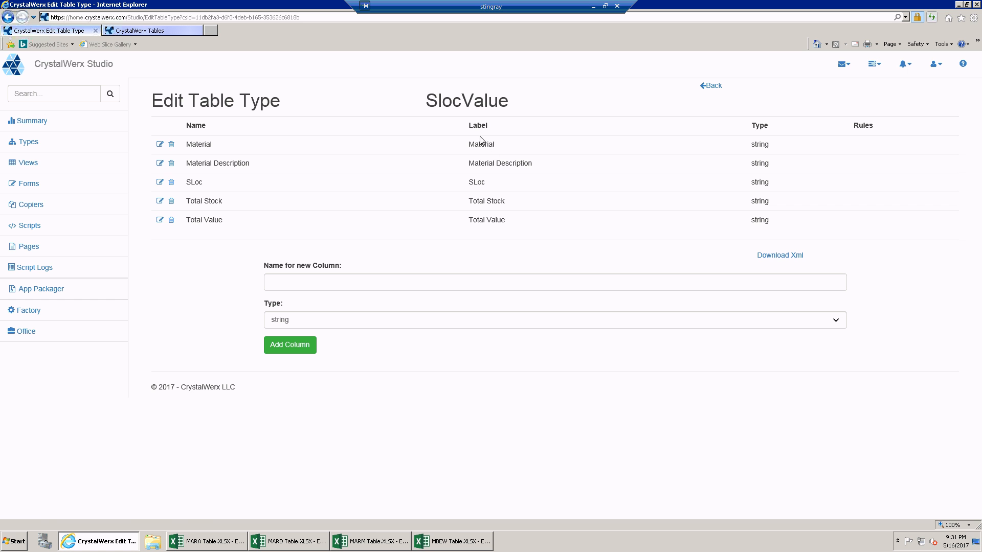
Change the data type of the Total Stock column to int and save the row
left_click(160, 201)
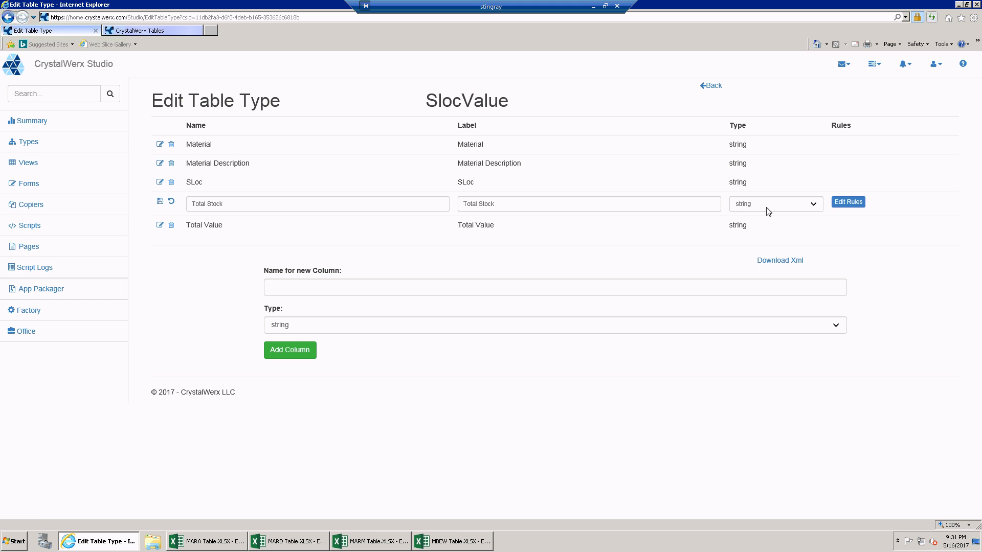
left_click(769, 207)
left_click(756, 219)
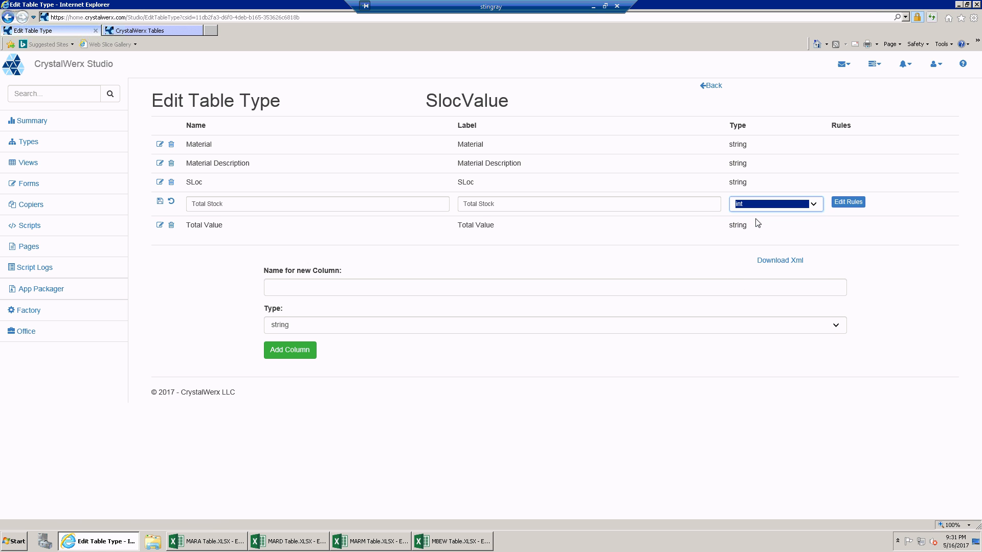
left_click(160, 202)
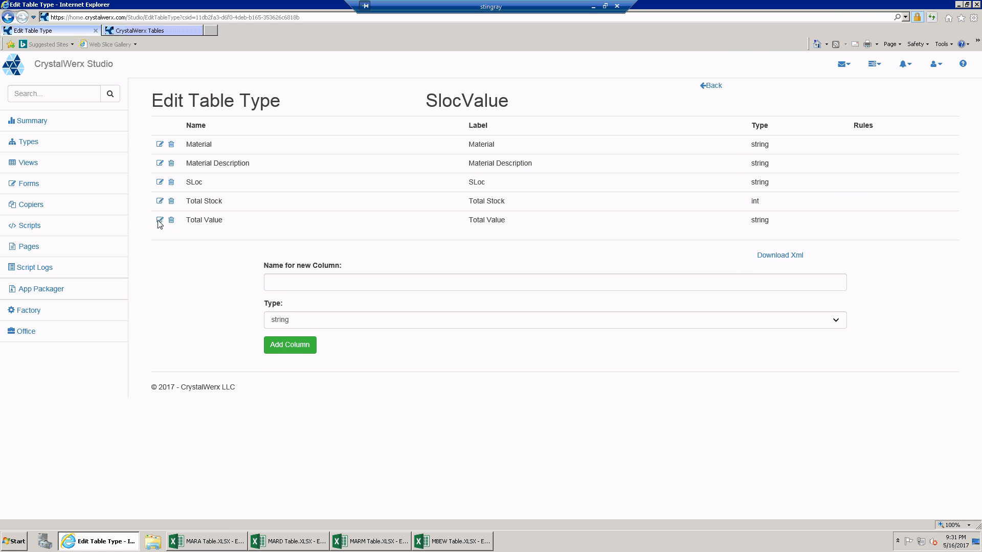
Change the data type of the Total Value column to money and save the row
left_click(160, 224)
left_click(756, 230)
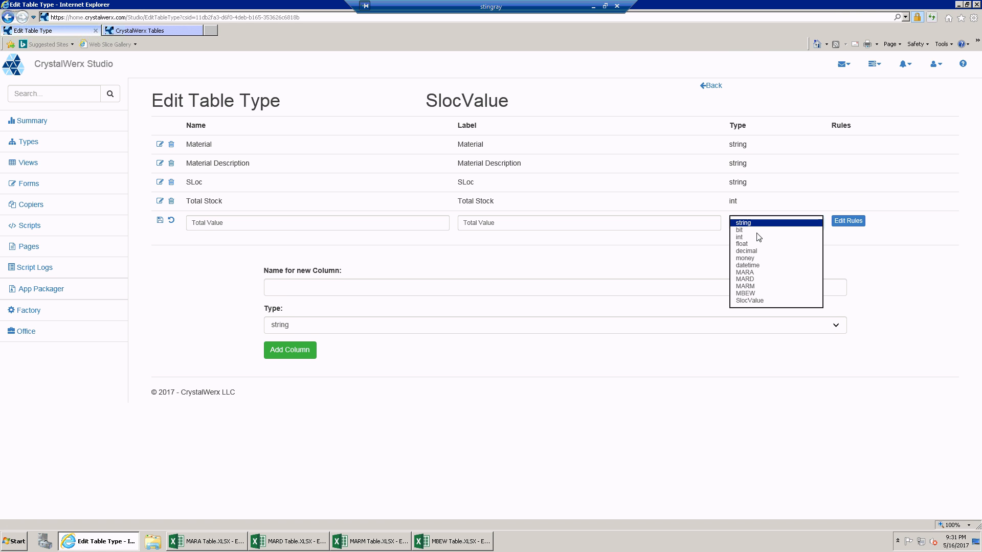
left_click(757, 258)
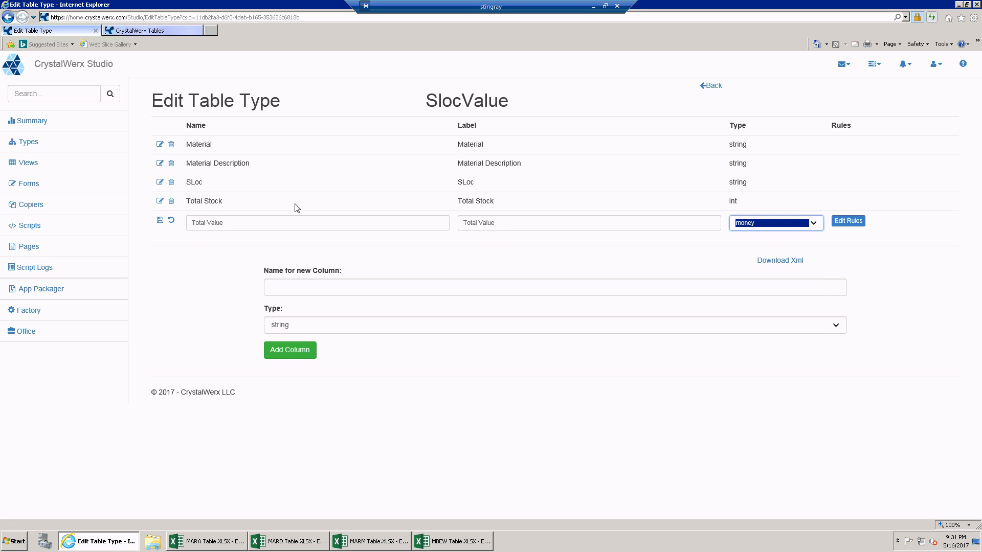
left_click(160, 221)
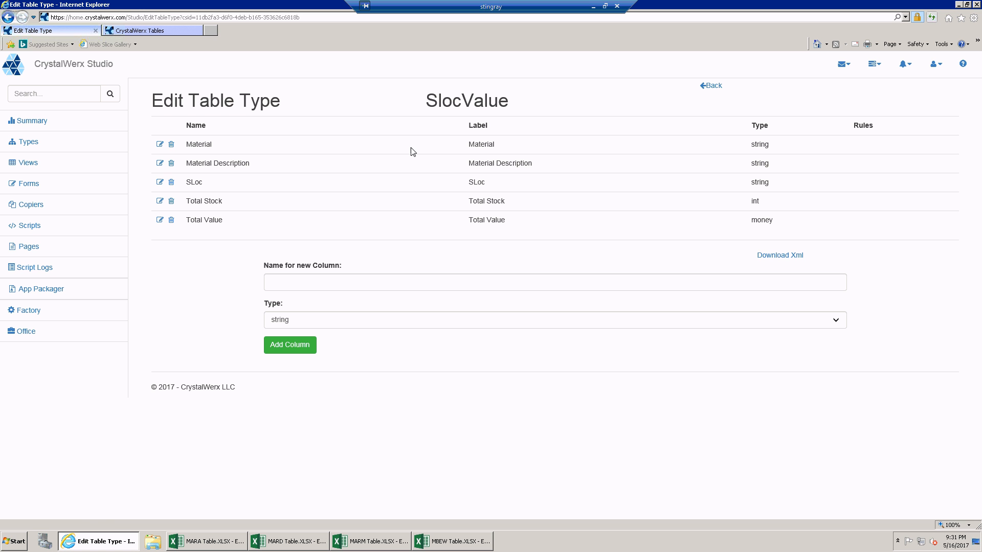
Set up a new copier for the SlocValue table type with MARD as its source table type
left_click(31, 204)
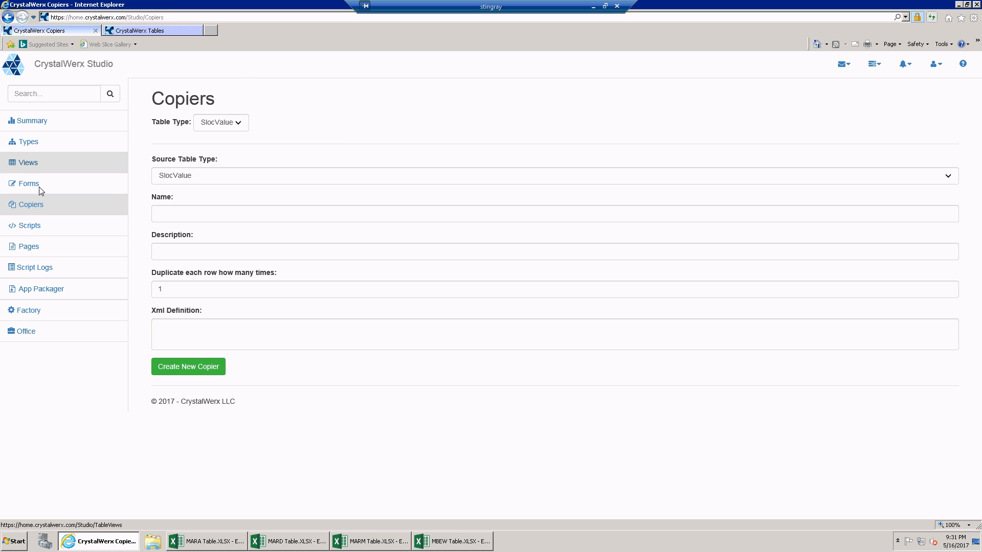
left_click(231, 122)
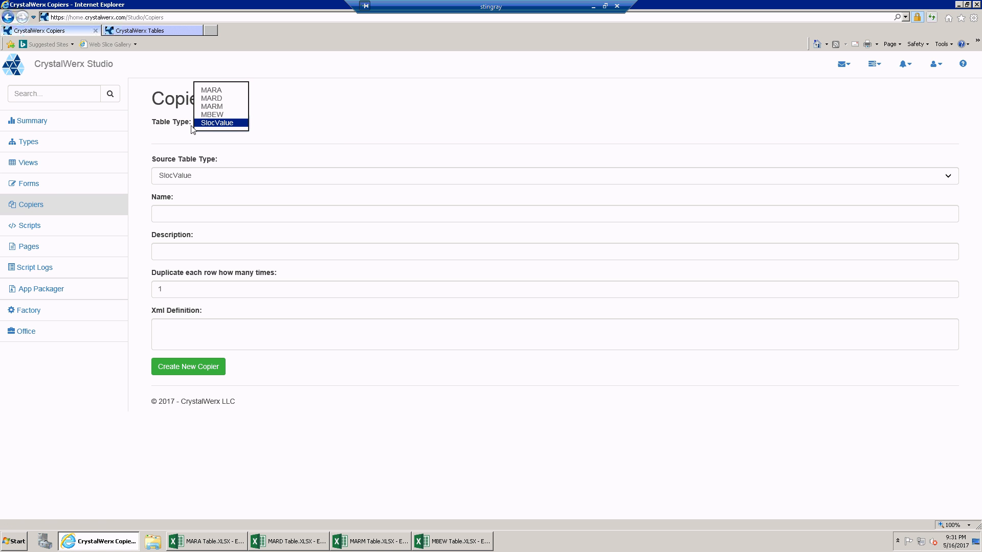
left_click(222, 123)
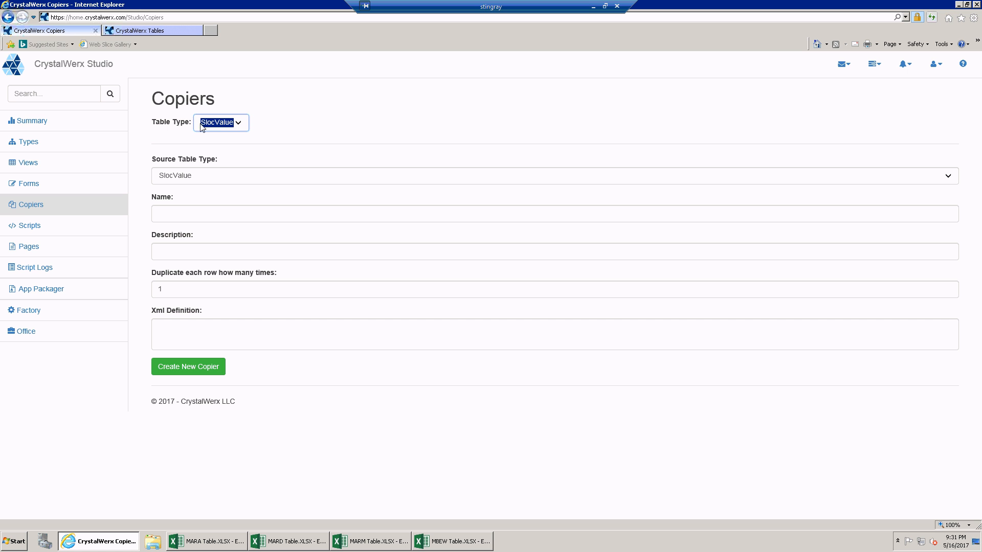
left_click(189, 176)
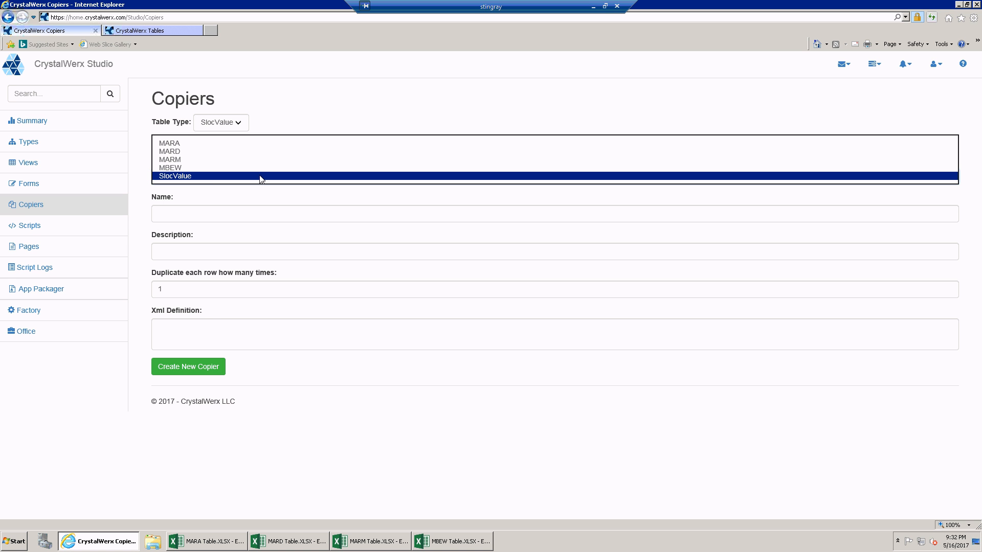
left_click(180, 152)
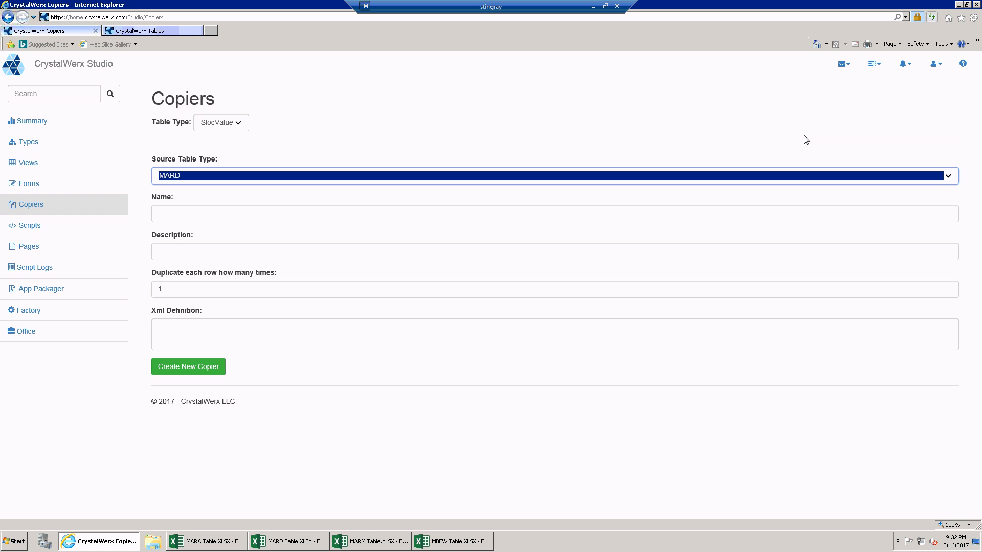
Name the copier Capture Location and create it
left_click(226, 214)
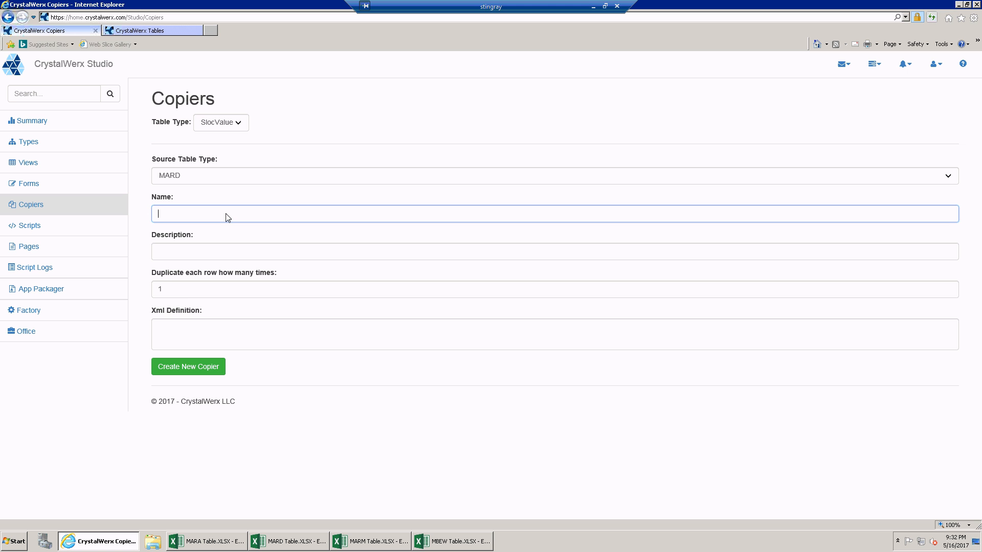
type("Cap")
key("Down")
key("Down")
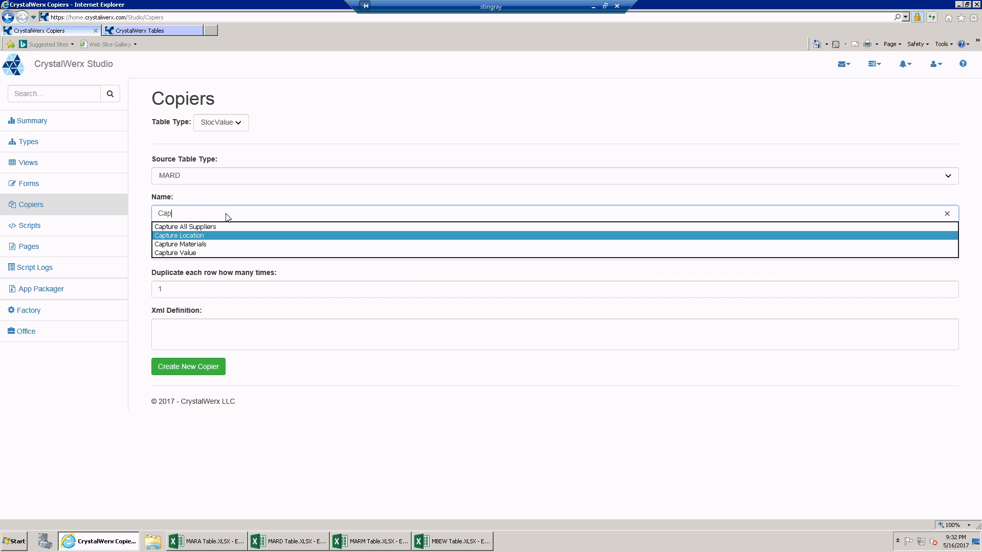
key("Return")
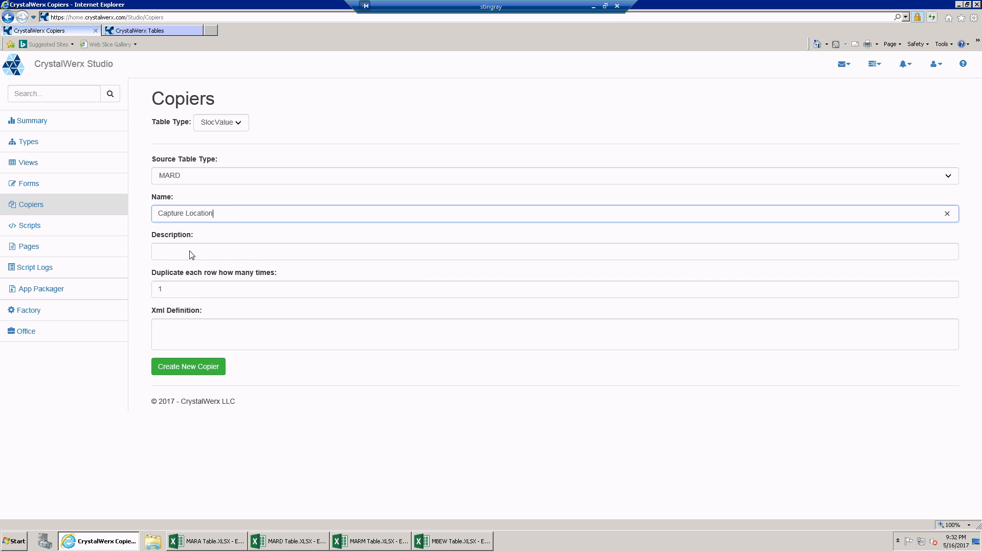
left_click(198, 368)
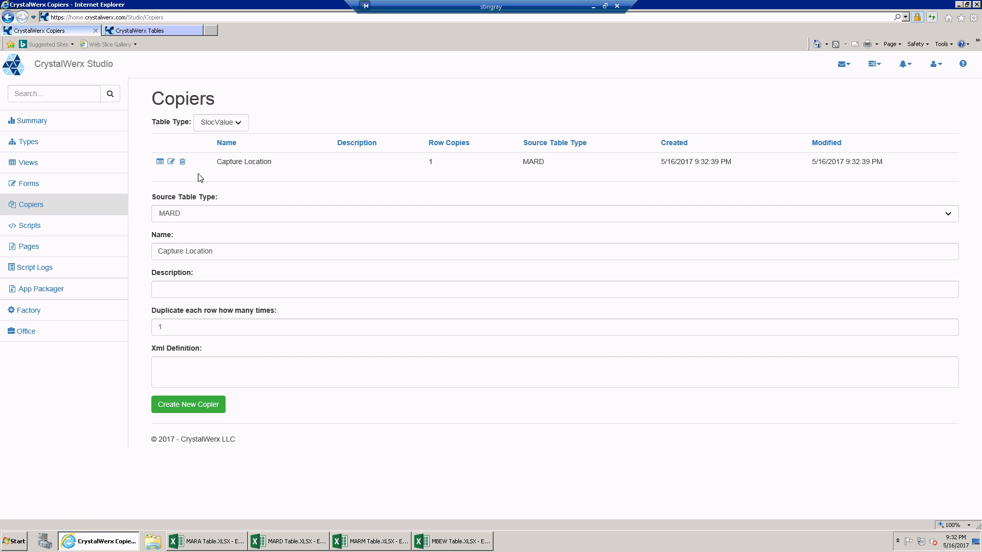
Open the Capture Location copier's column rules and save 0 as the replacement value for Total Stock
left_click(160, 162)
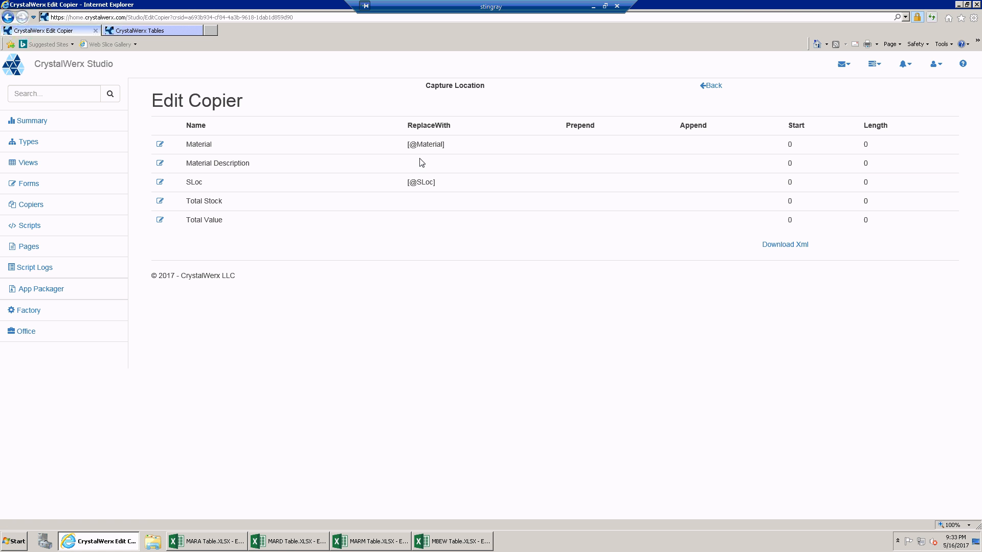
left_click(160, 201)
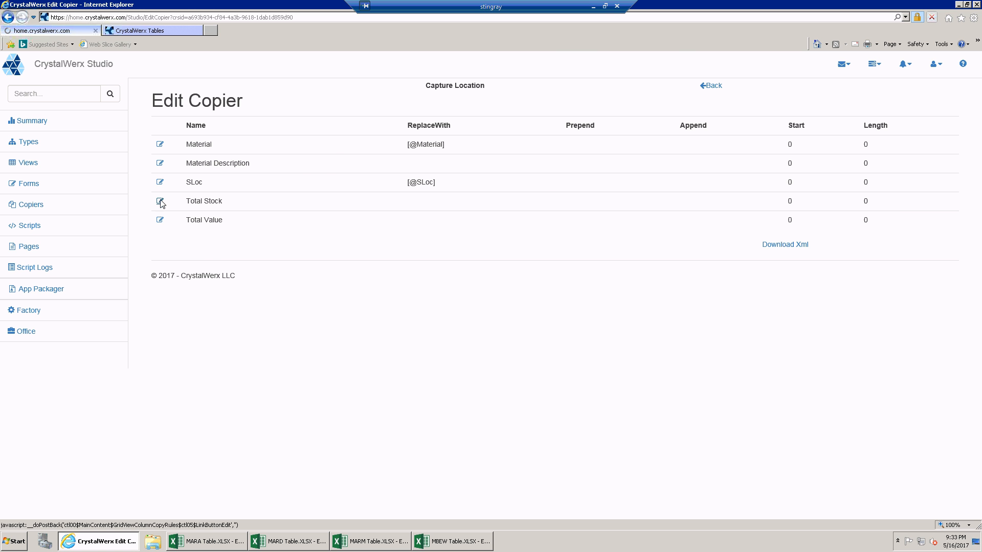
left_click(369, 207)
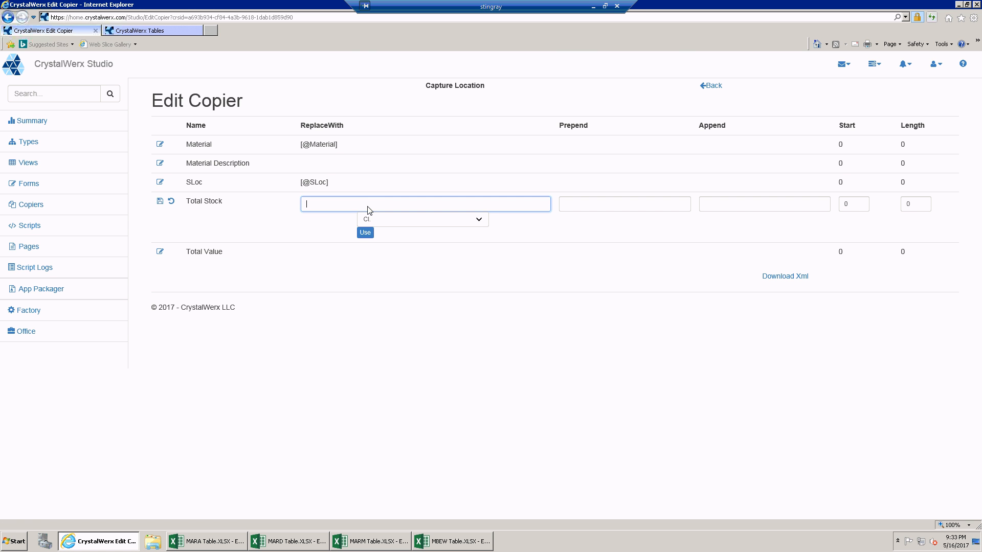
type("0")
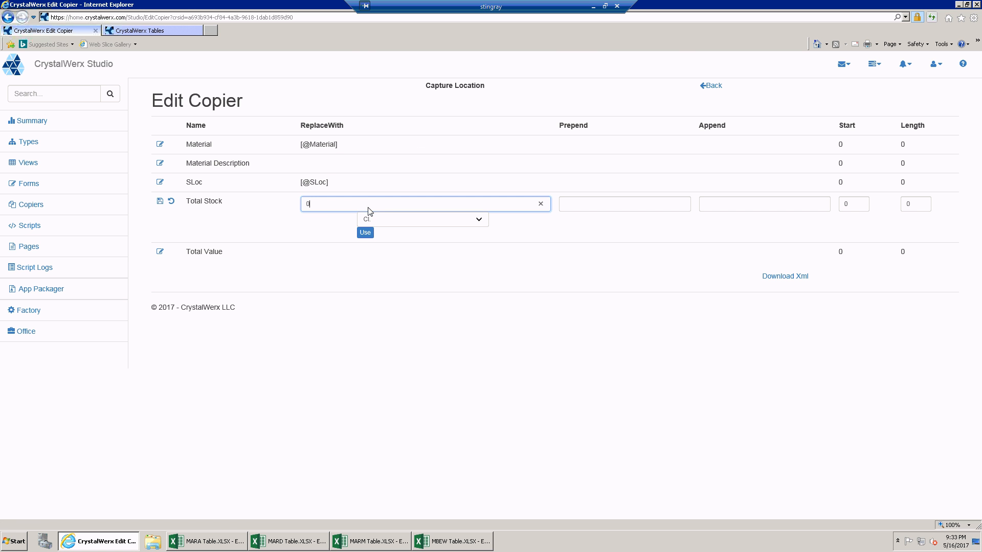
left_click(162, 203)
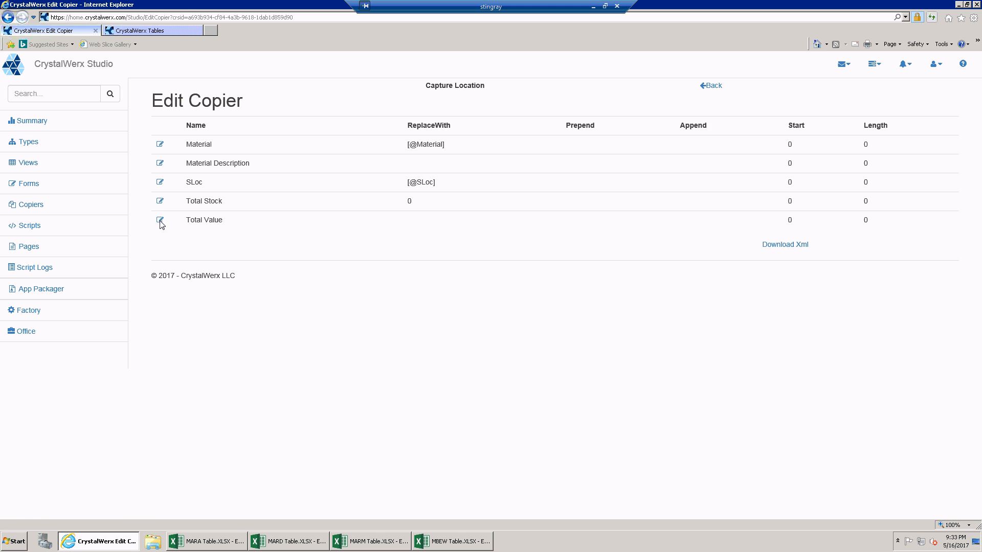
Save 0 as the copier's replacement value for the Total Value column
left_click(160, 220)
left_click(306, 226)
type("0")
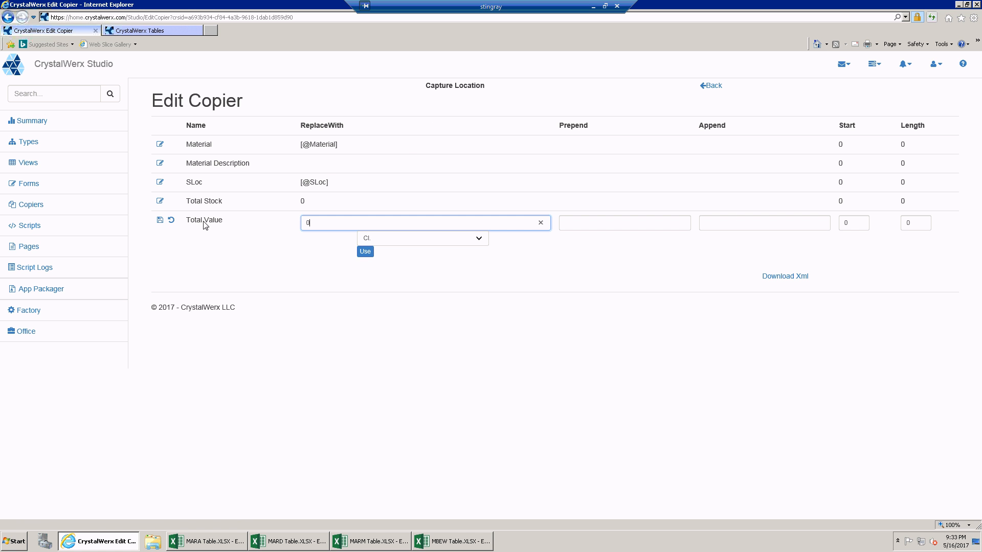
left_click(161, 221)
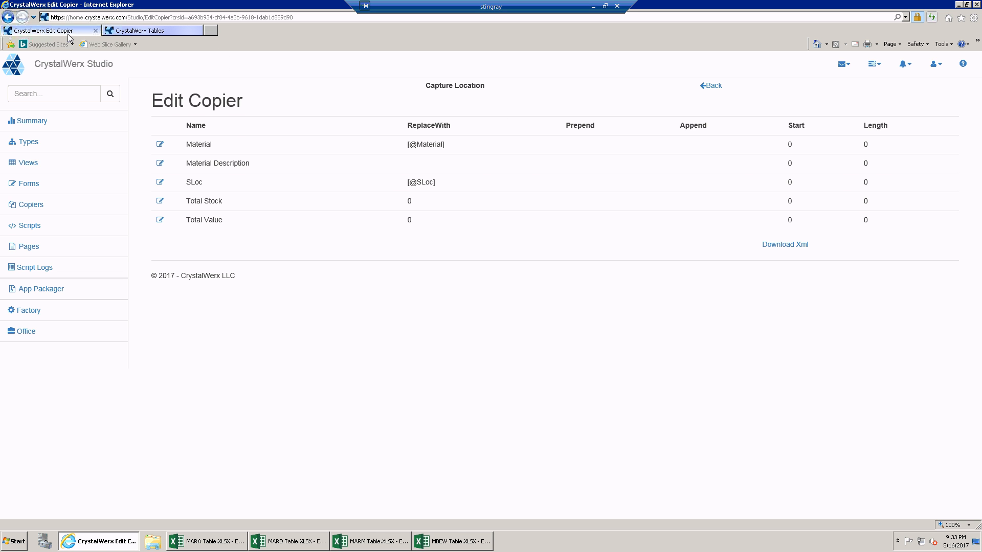
Open the MARD table in Factory and add a filter for Plnt equal to 0005
left_click(153, 31)
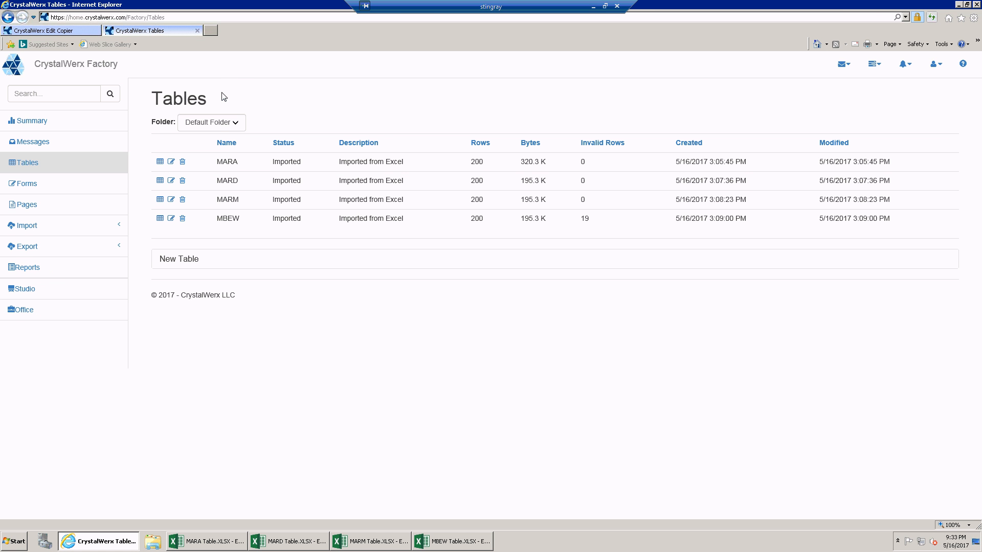
left_click(161, 181)
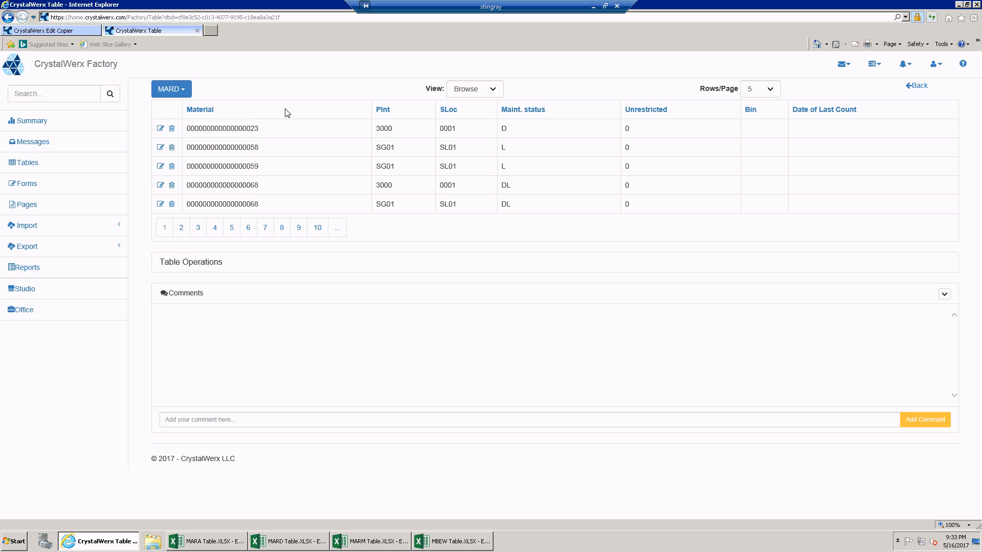
left_click(180, 89)
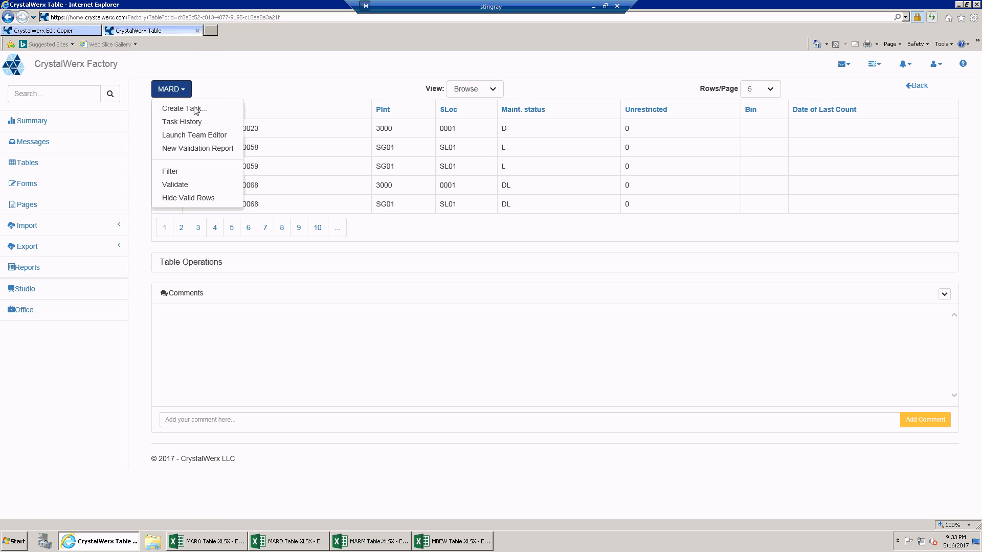
left_click(180, 173)
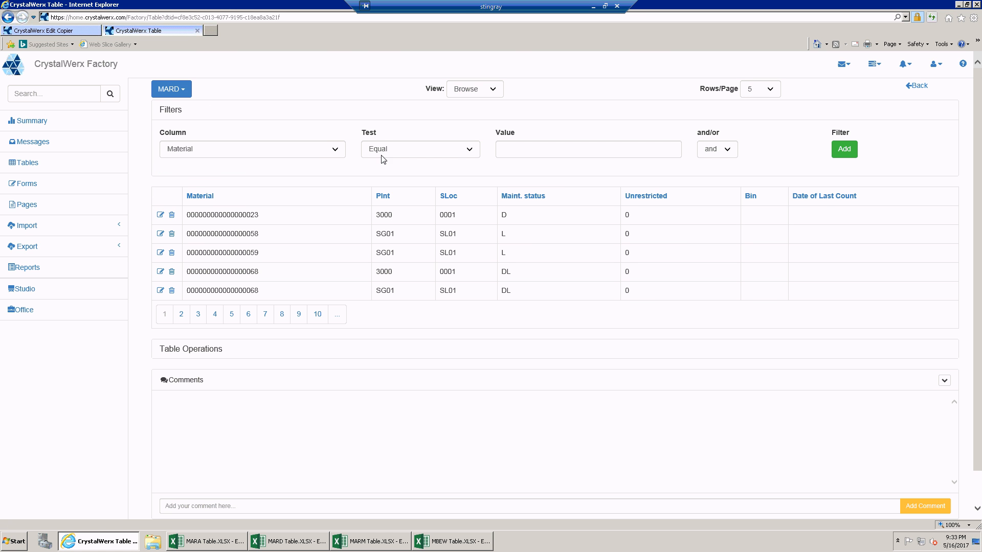
left_click(336, 152)
left_click(203, 159)
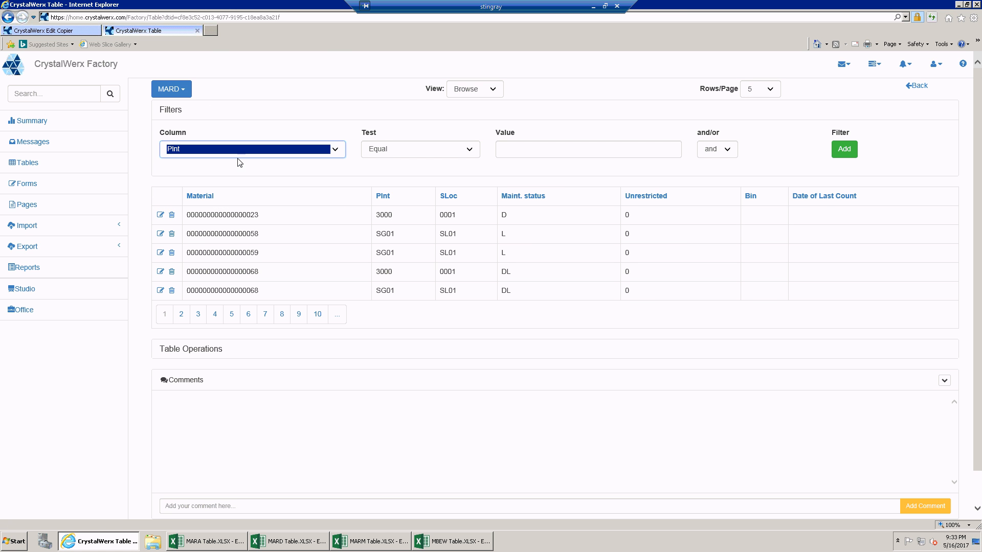
left_click(529, 153)
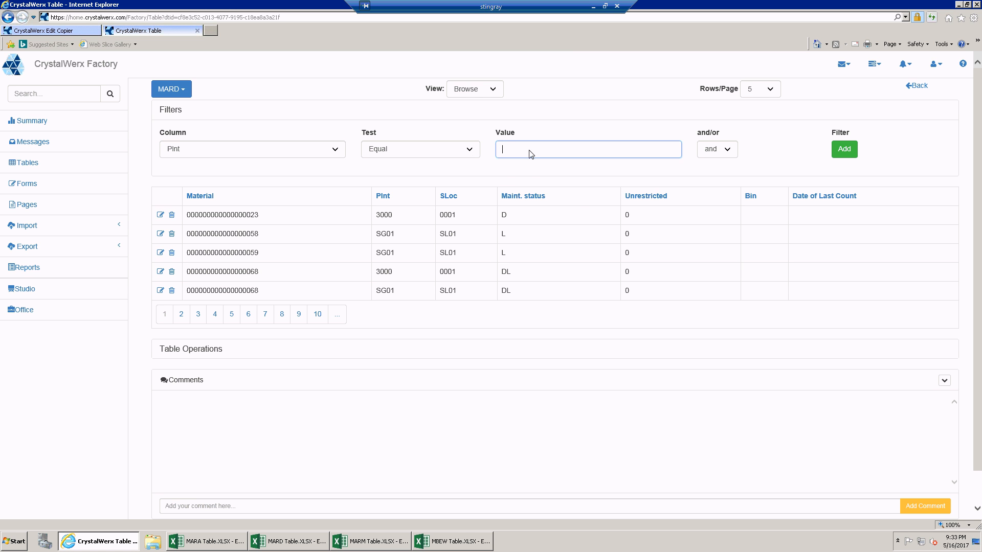
type("00")
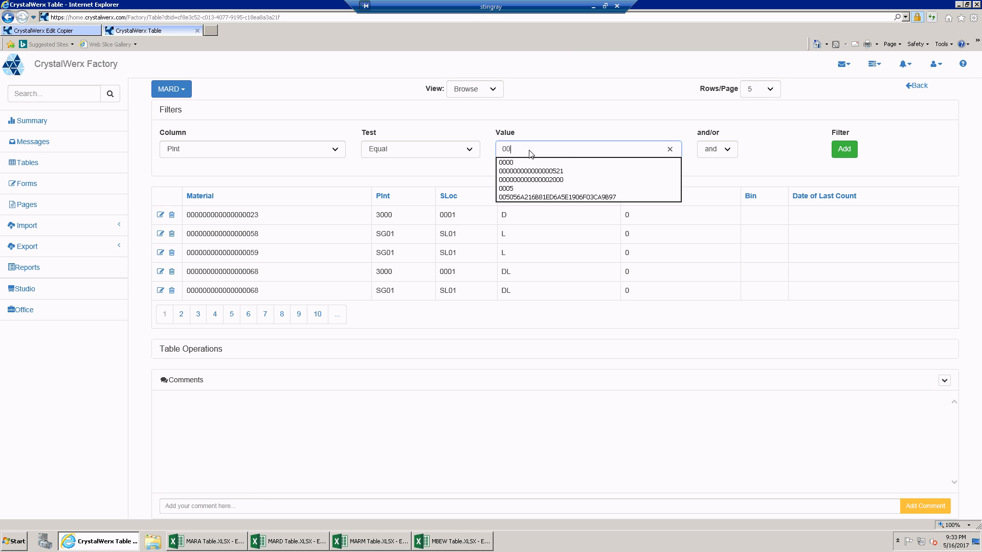
type("05")
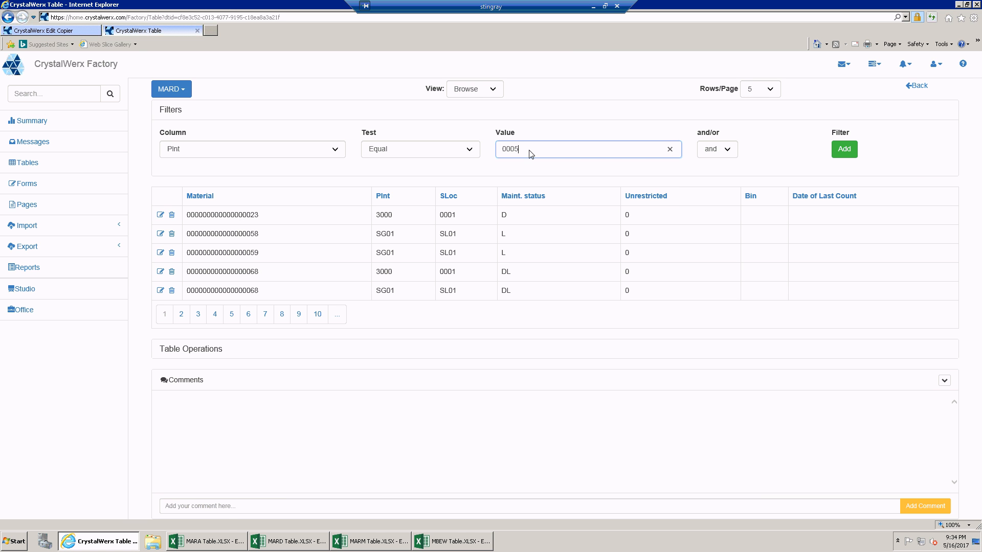
left_click(839, 149)
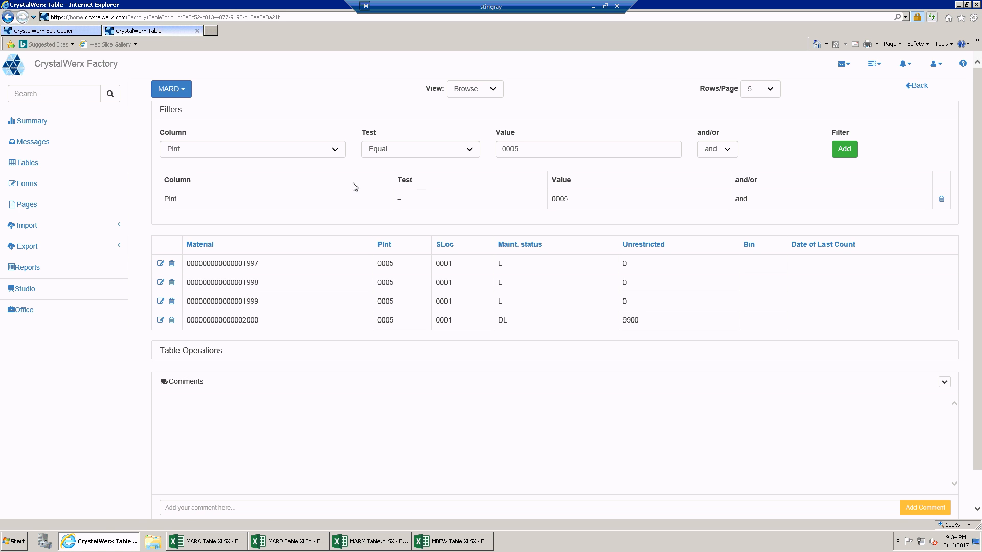
Copy the filtered MARD rows into a new table named SlocReport with the Capture Location copier, and open the copied table from its notification
left_click(200, 355)
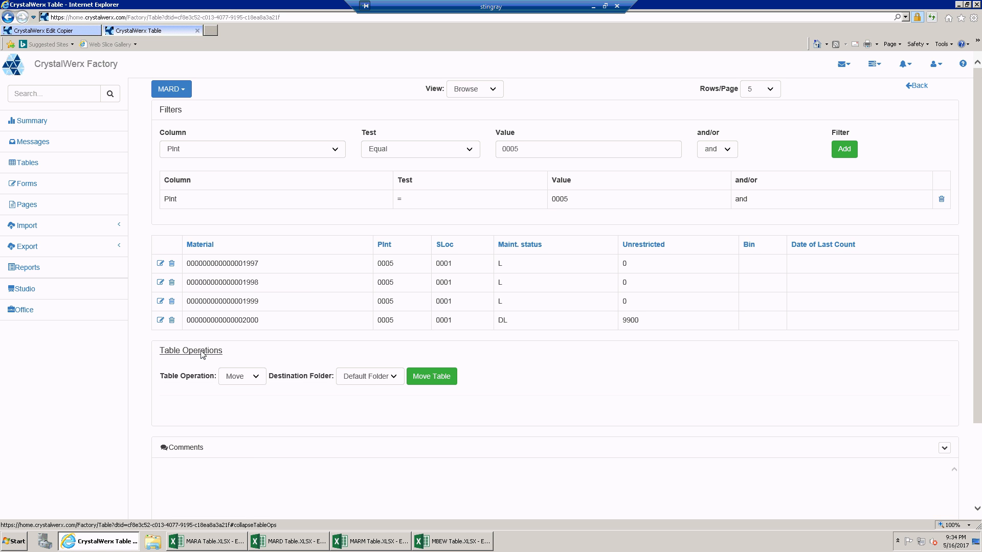
left_click(254, 377)
left_click(252, 387)
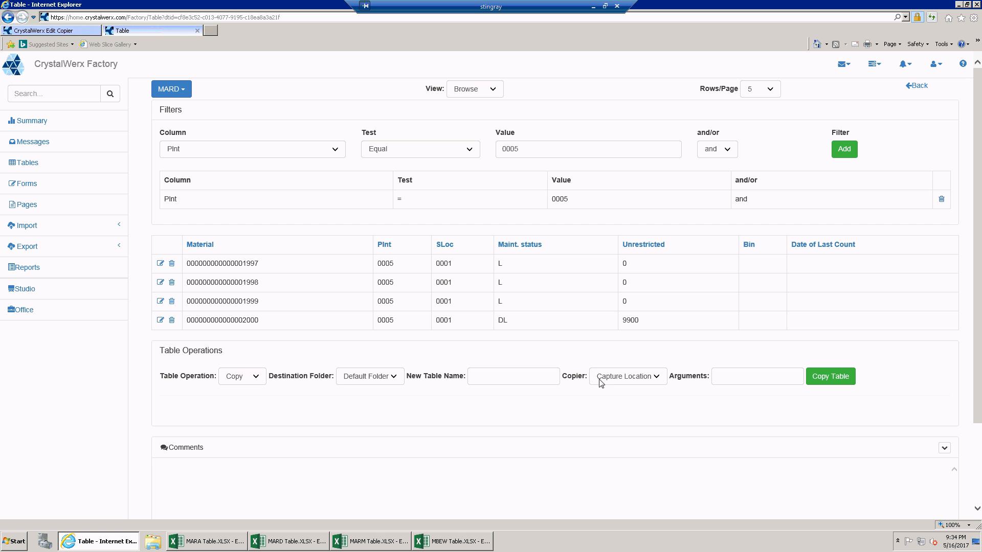
left_click(549, 382)
type("s")
key("Down")
key("Down")
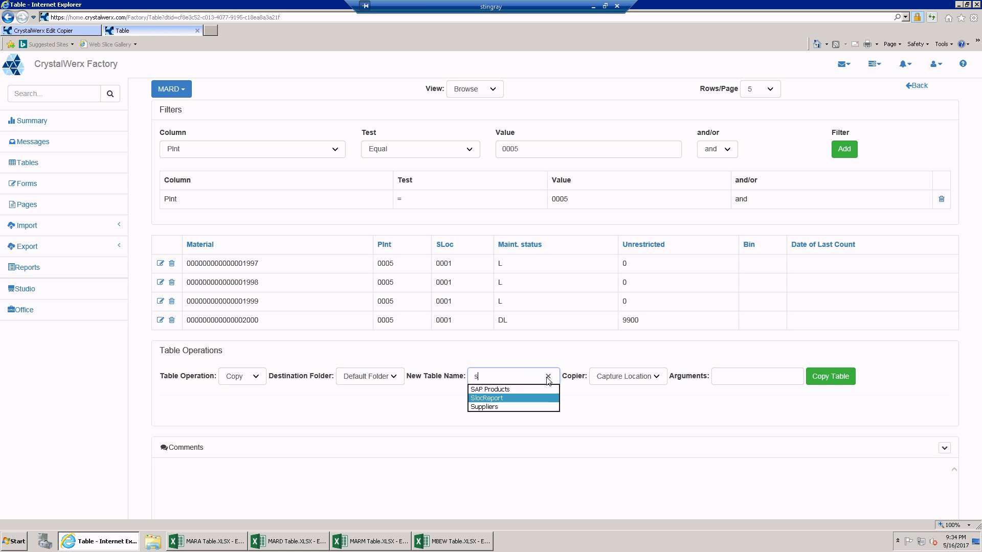
key("Return")
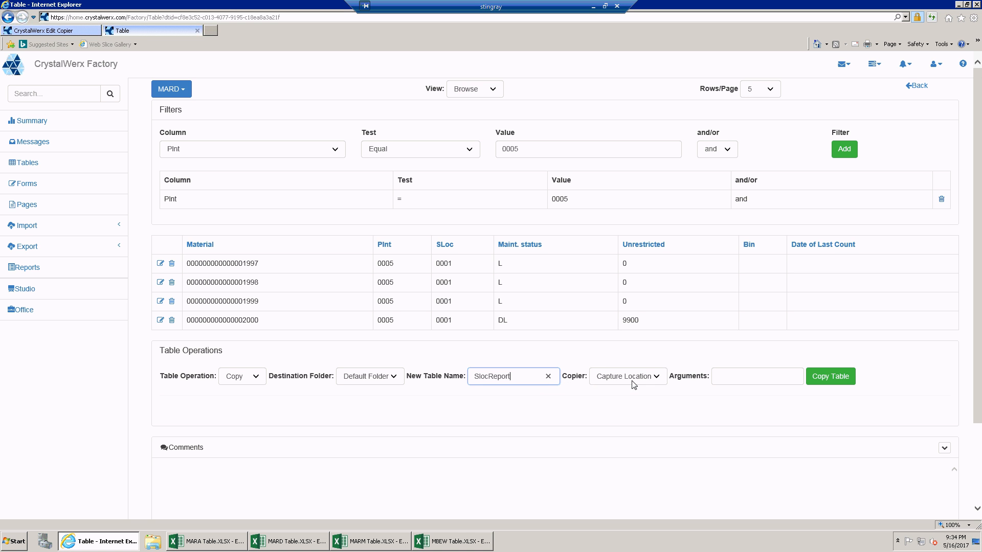
left_click(657, 382)
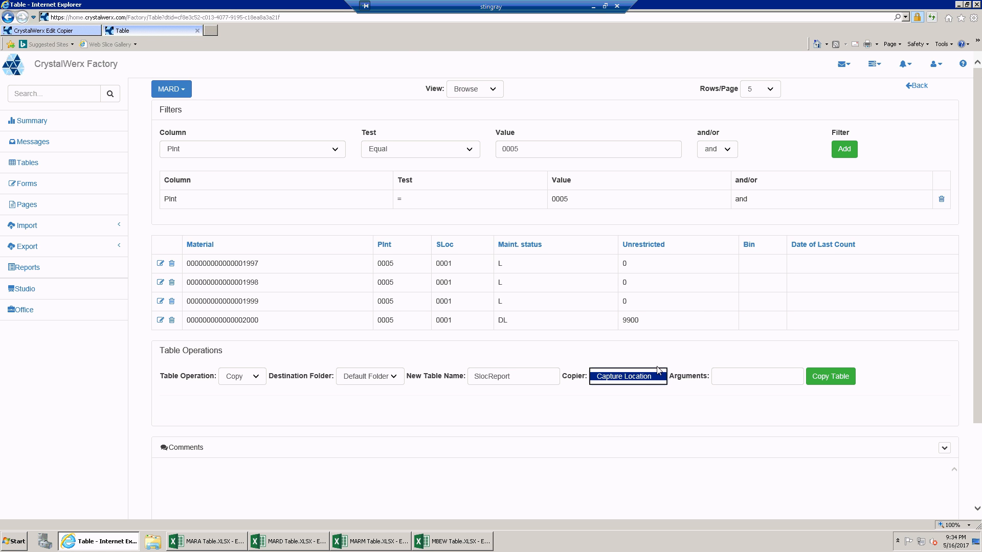
left_click(835, 379)
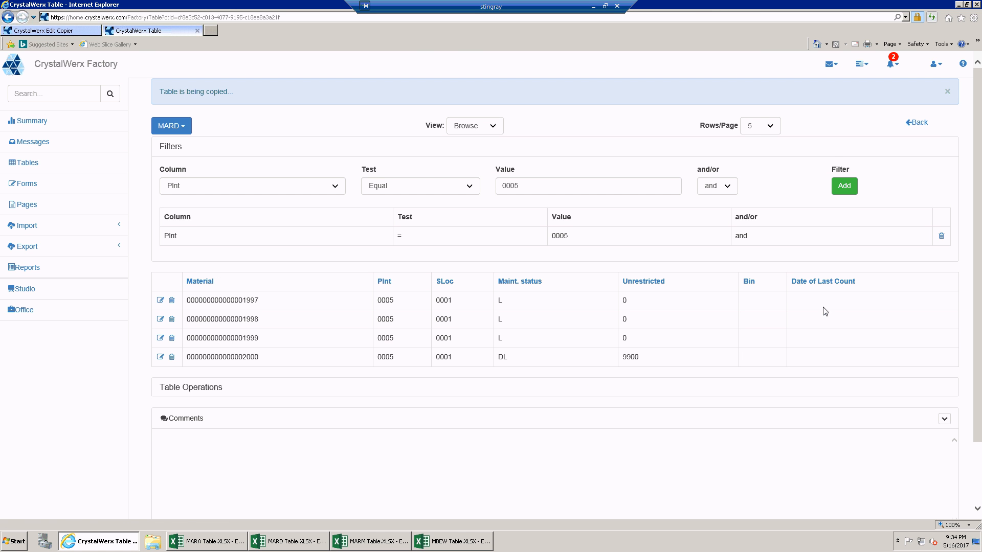
left_click(900, 66)
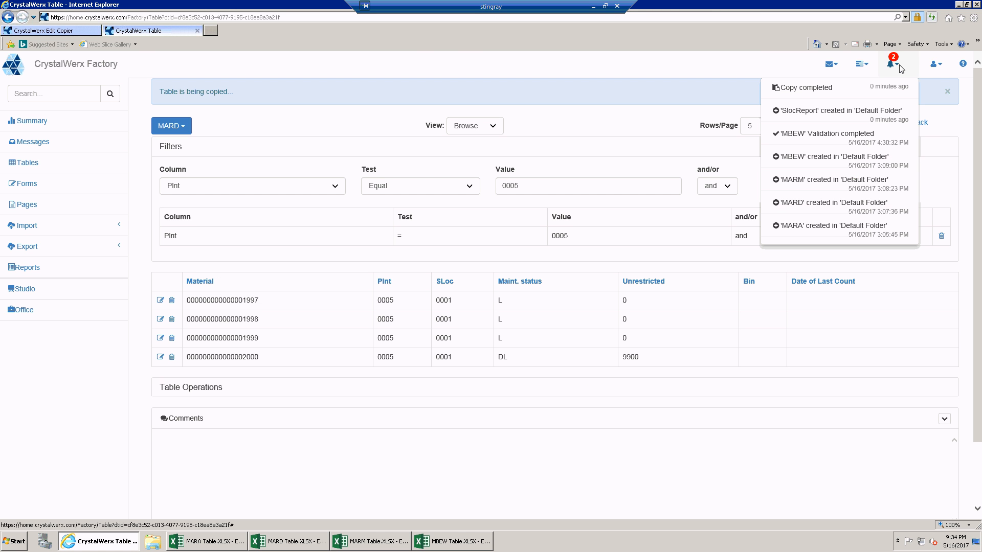
left_click(809, 90)
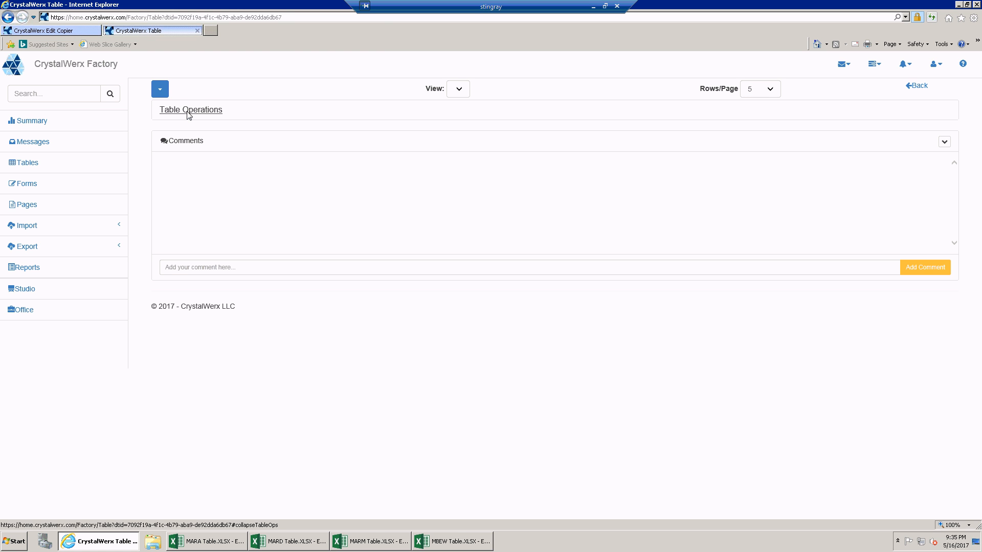
Create a view named Browse for the SlocValue table type in Studio, keeping all its listed columns
left_click(60, 31)
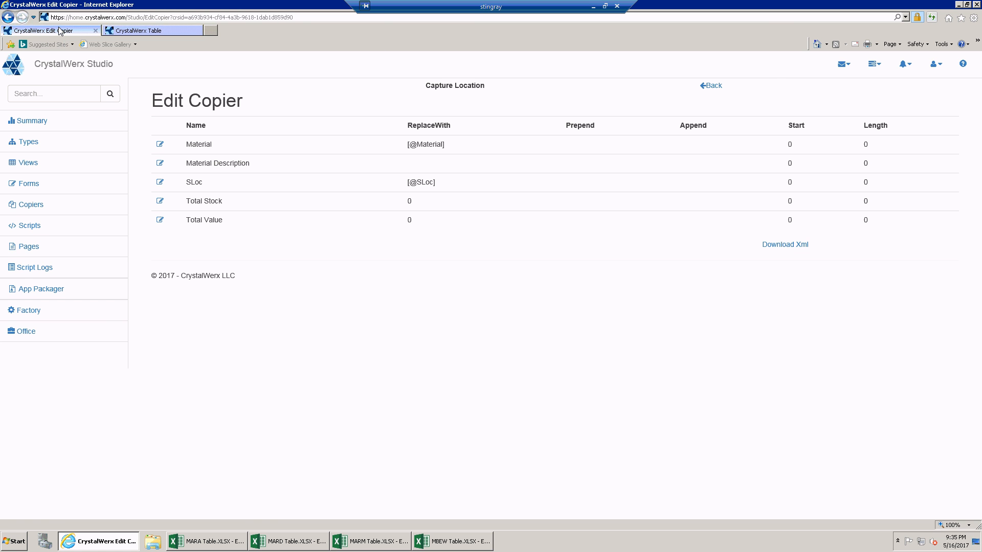
left_click(29, 165)
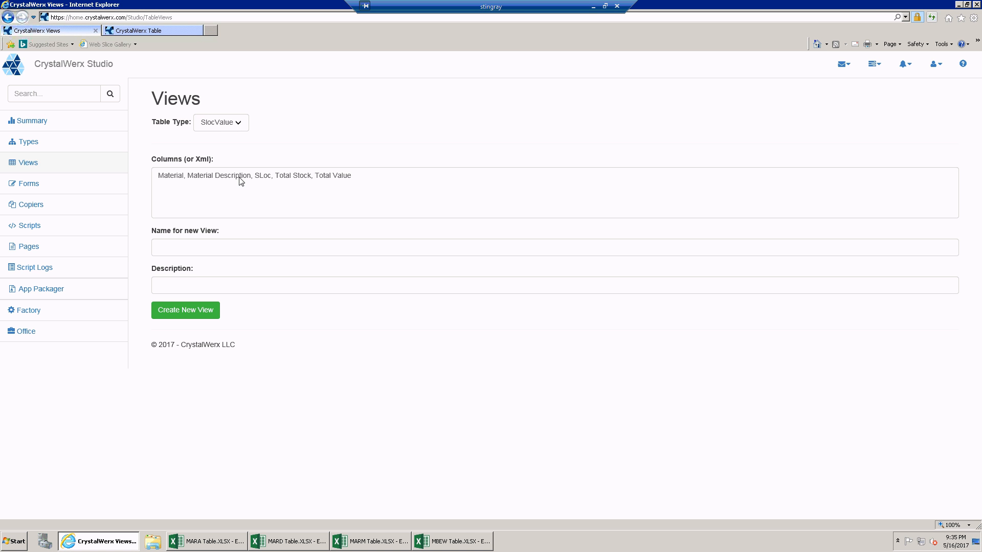
left_click(256, 252)
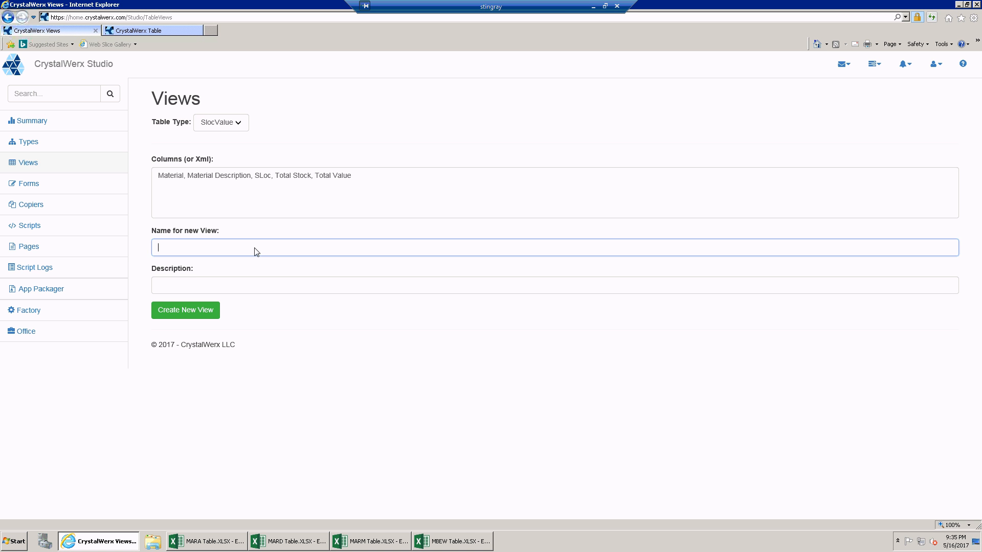
type("Browse")
left_click(201, 310)
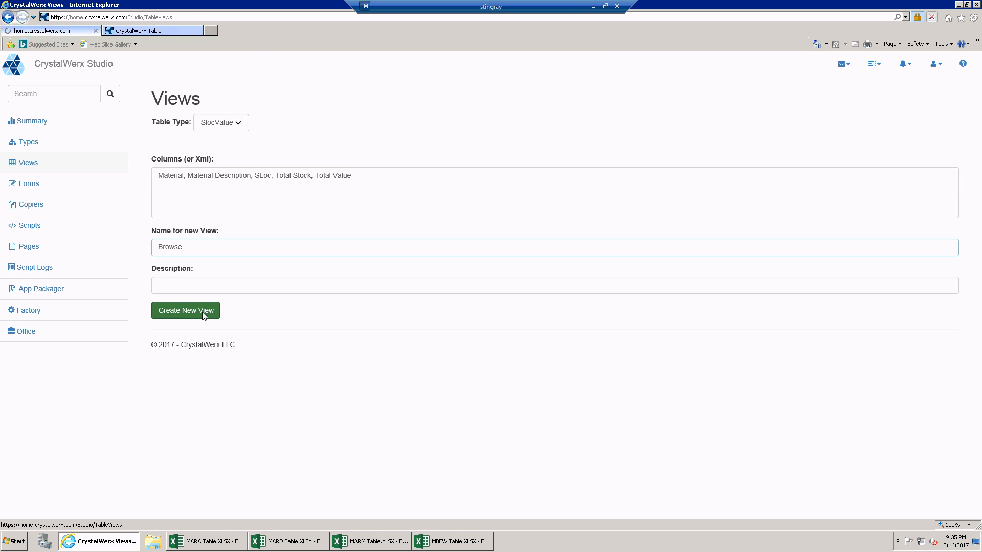
Return to the Factory table list and open SlocReport to examine its copied rows
left_click(175, 32)
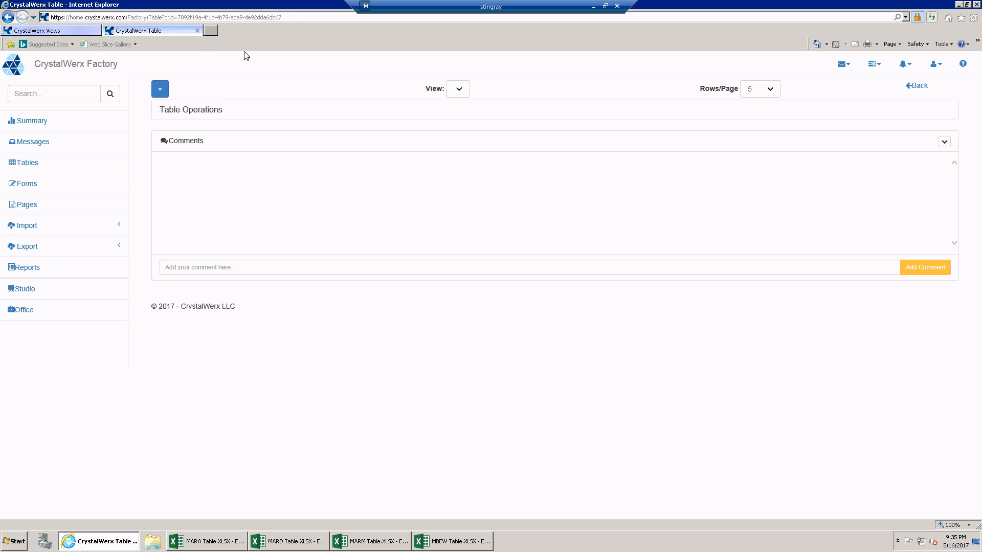
left_click(917, 85)
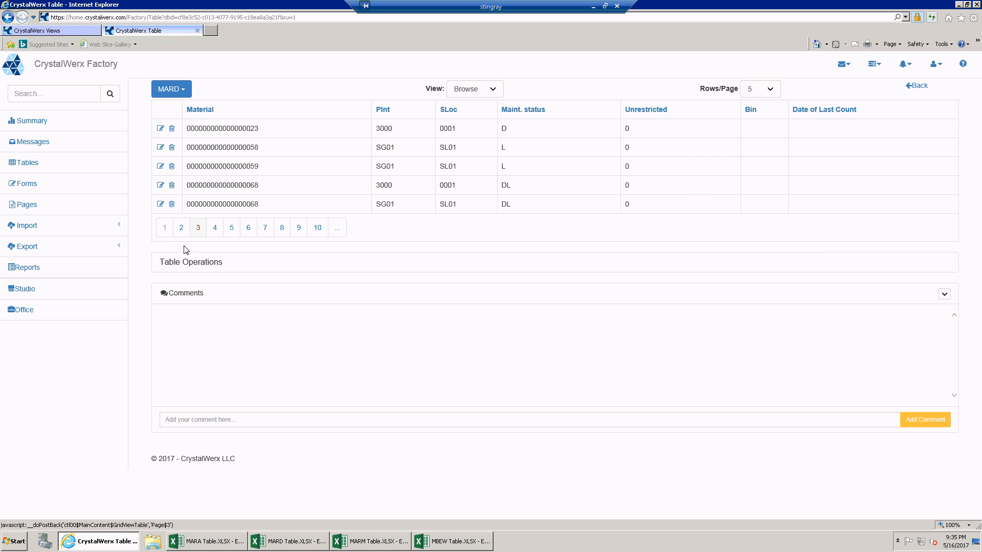
left_click(927, 87)
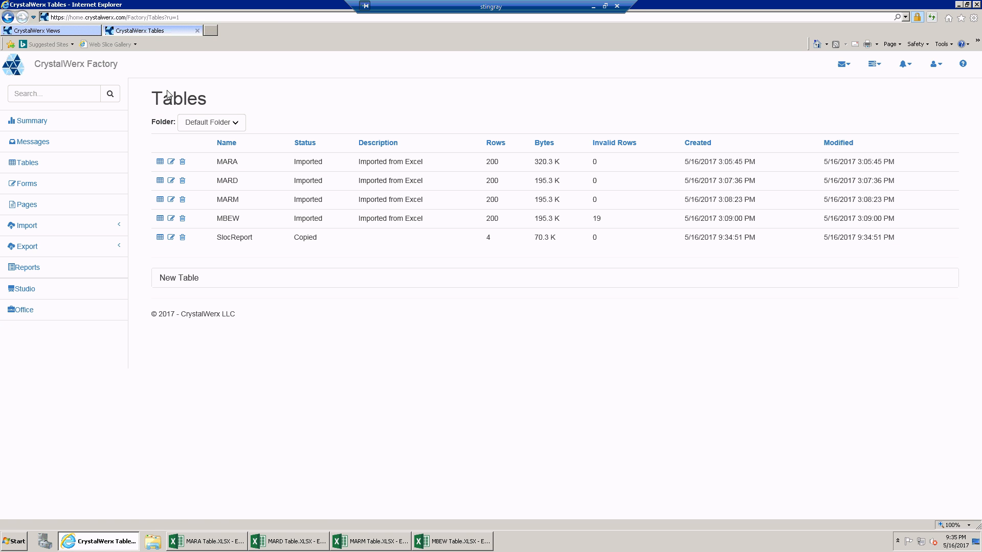
left_click(160, 238)
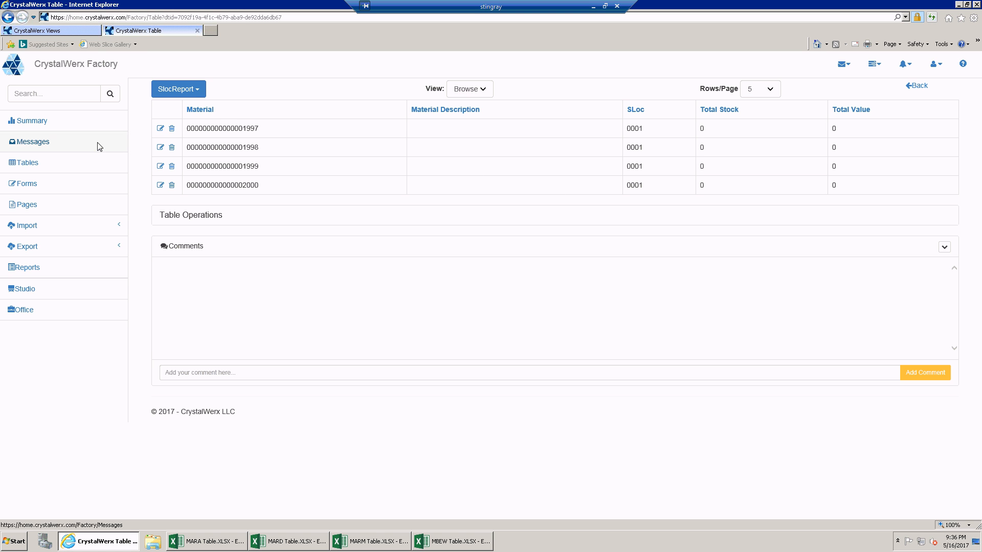
Review the table types' key names and the column definitions of SlocValue in Studio
left_click(78, 29)
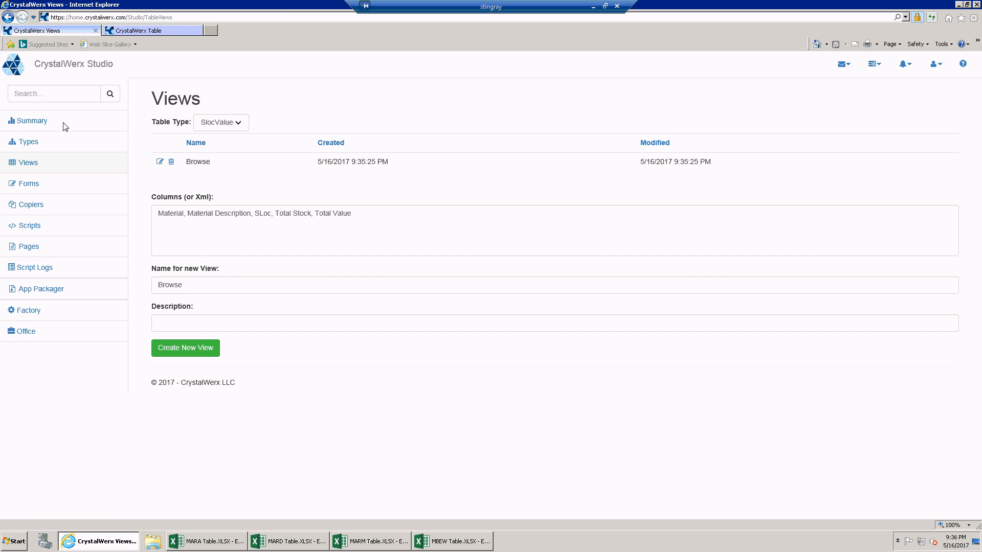
left_click(32, 143)
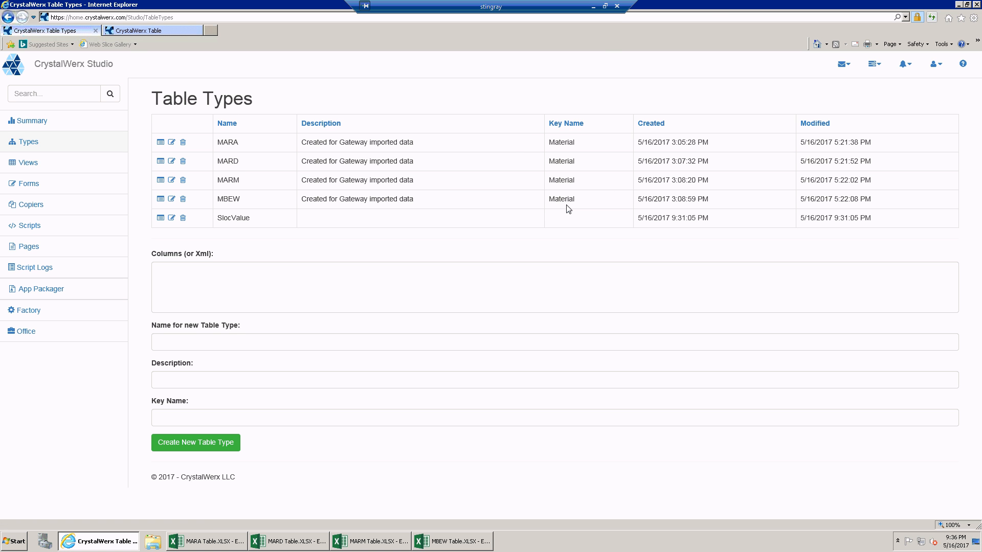
double_click(560, 144)
left_click(161, 219)
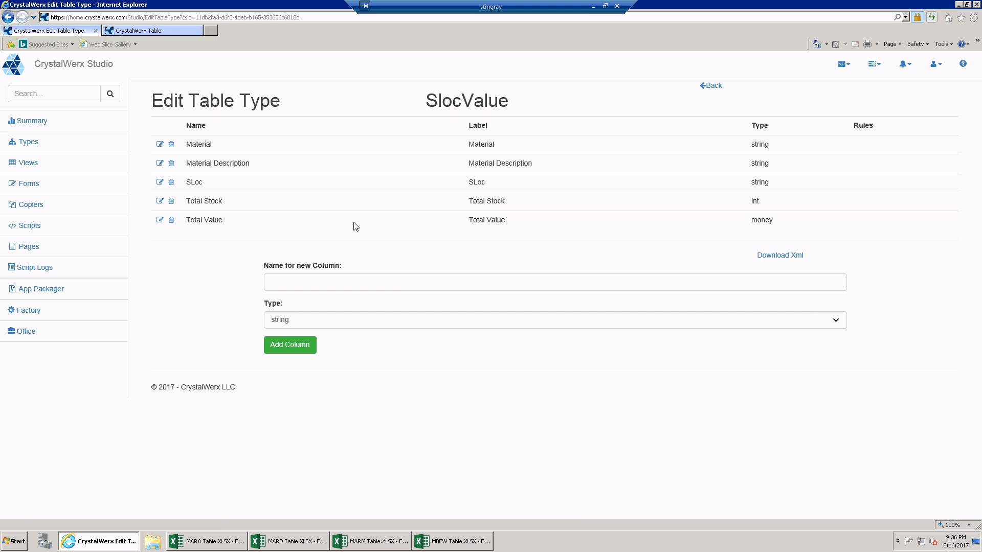
left_click(713, 86)
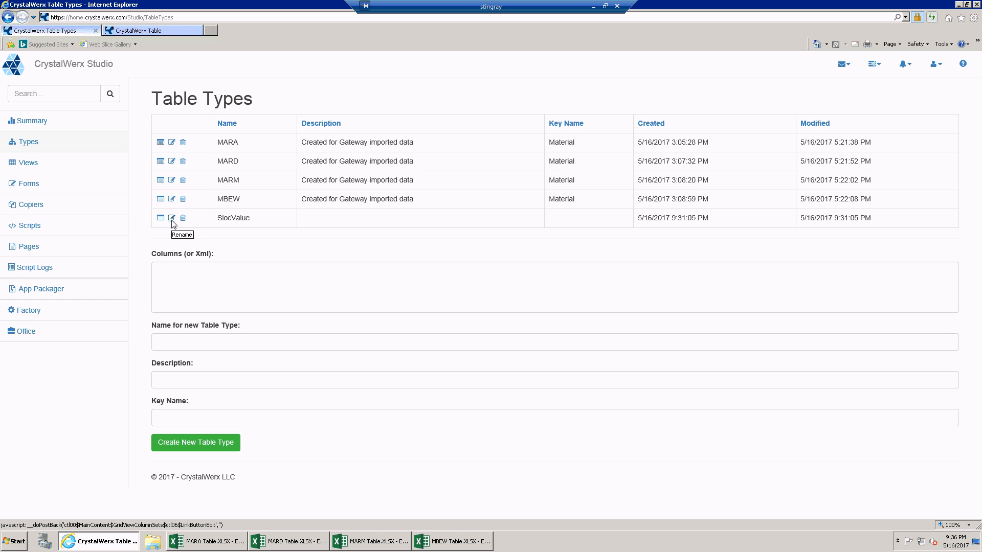
Set the SlocValue table type's key name to Material and save it
left_click(172, 218)
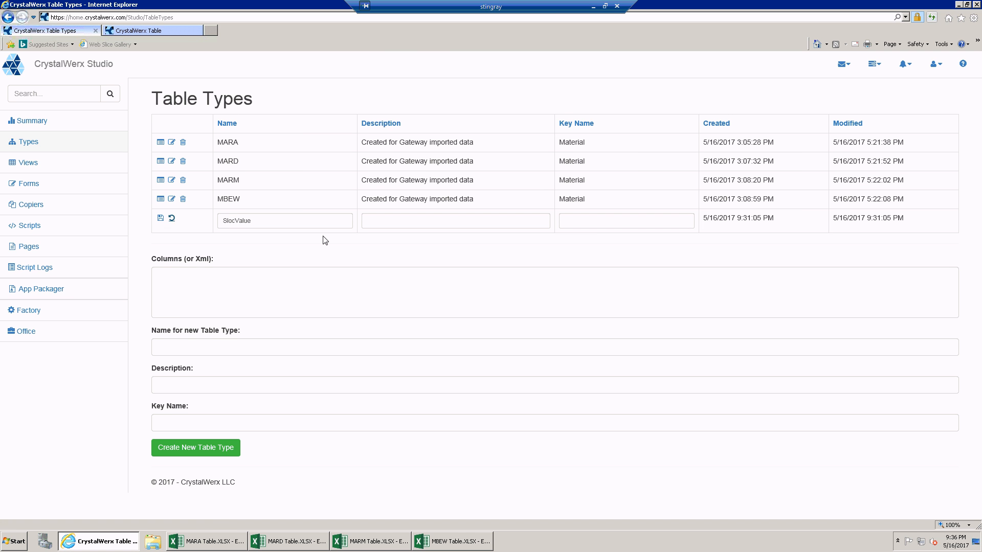
left_click(599, 223)
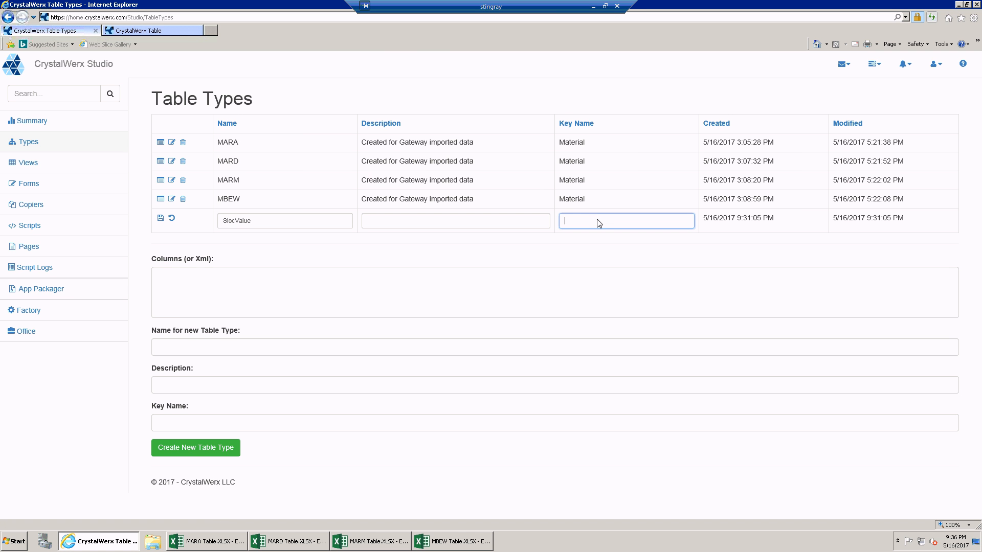
type("Material")
left_click(160, 218)
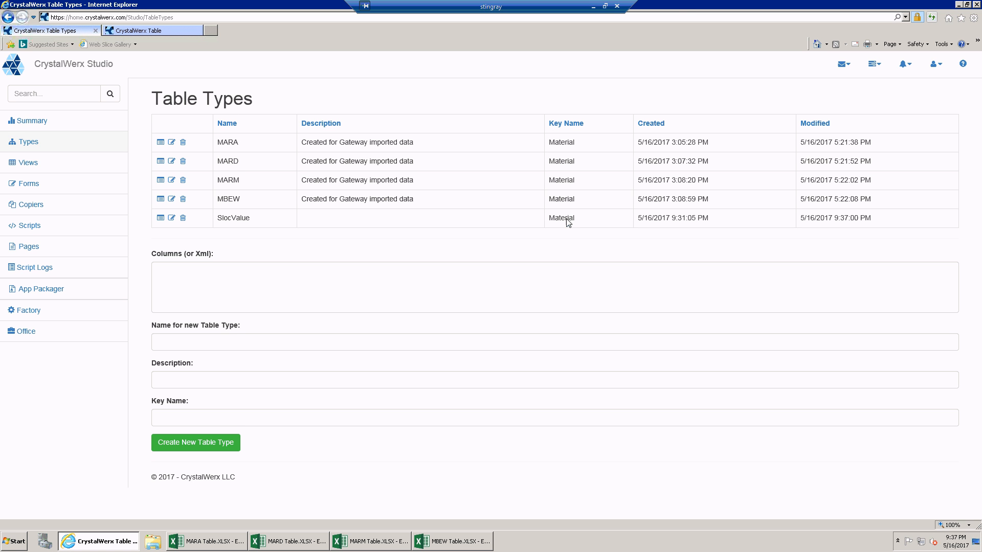
Create a copier named Capture Materials for the SlocValue table type with MARA as its source table type
left_click(31, 205)
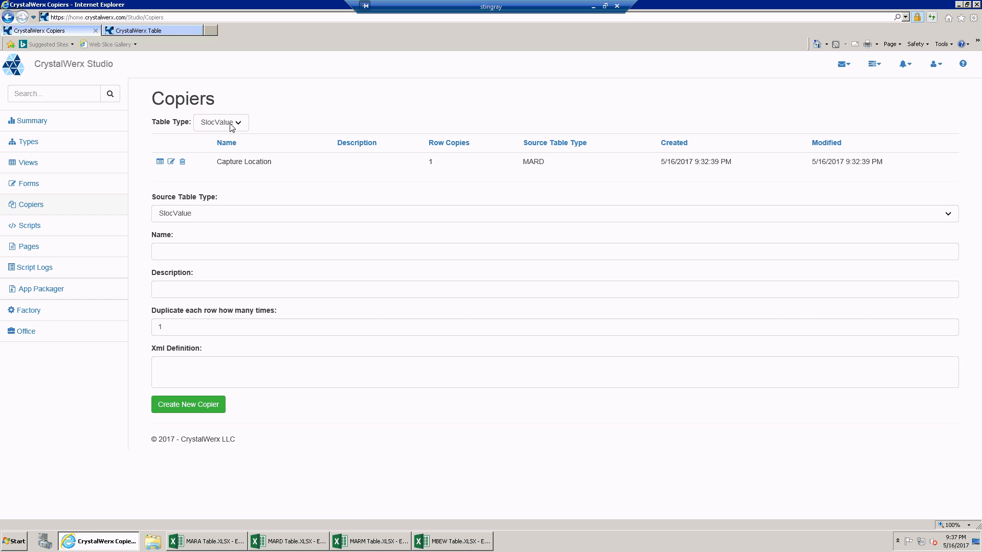
left_click(193, 217)
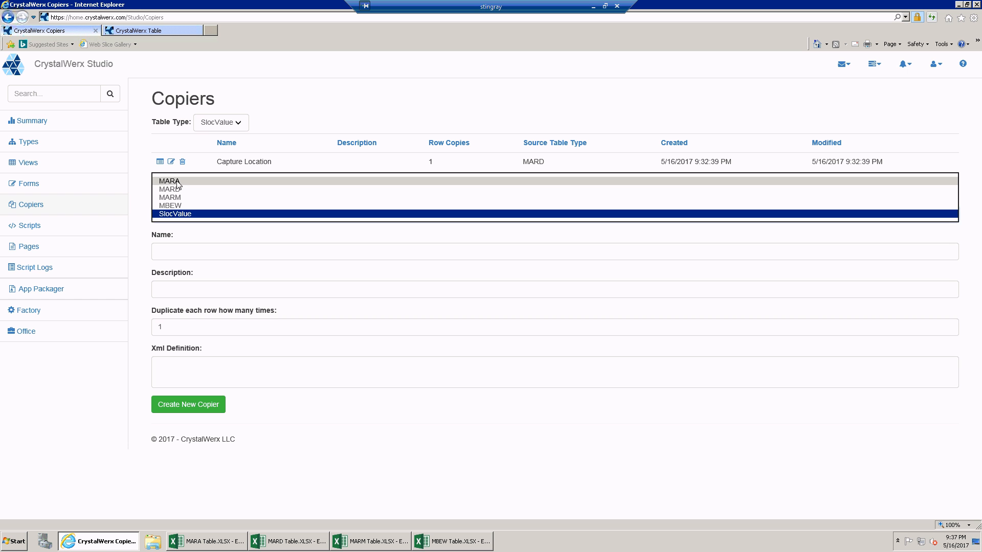
left_click(177, 182)
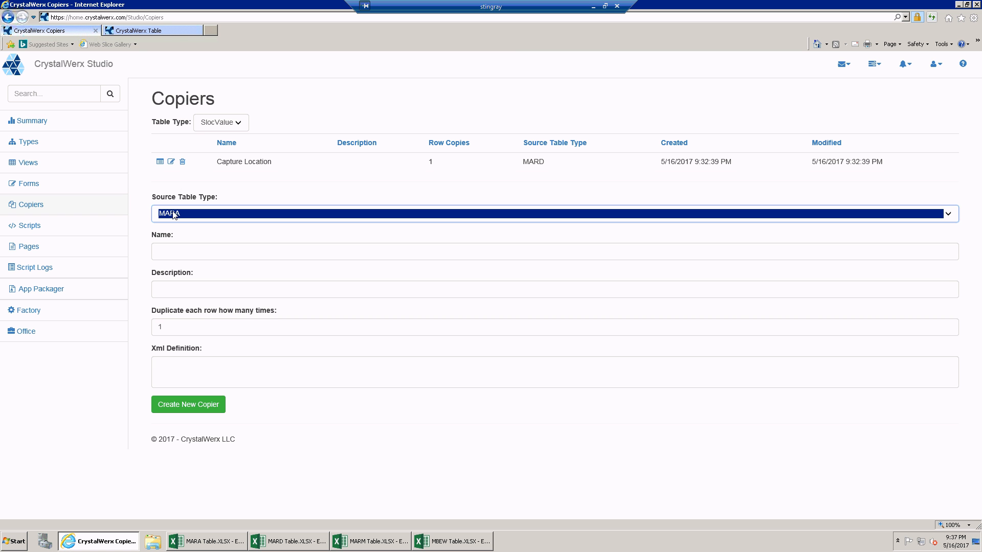
left_click(188, 259)
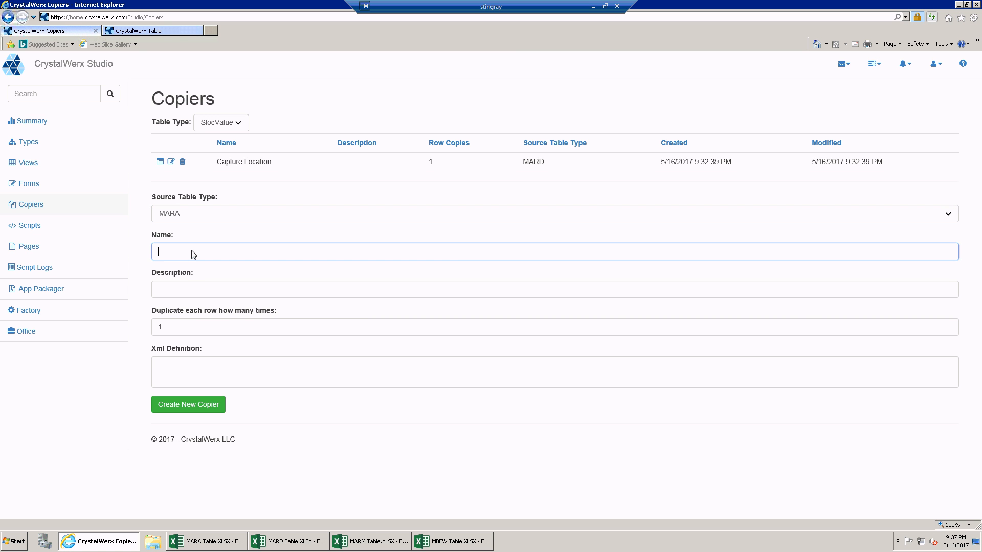
type("Capt")
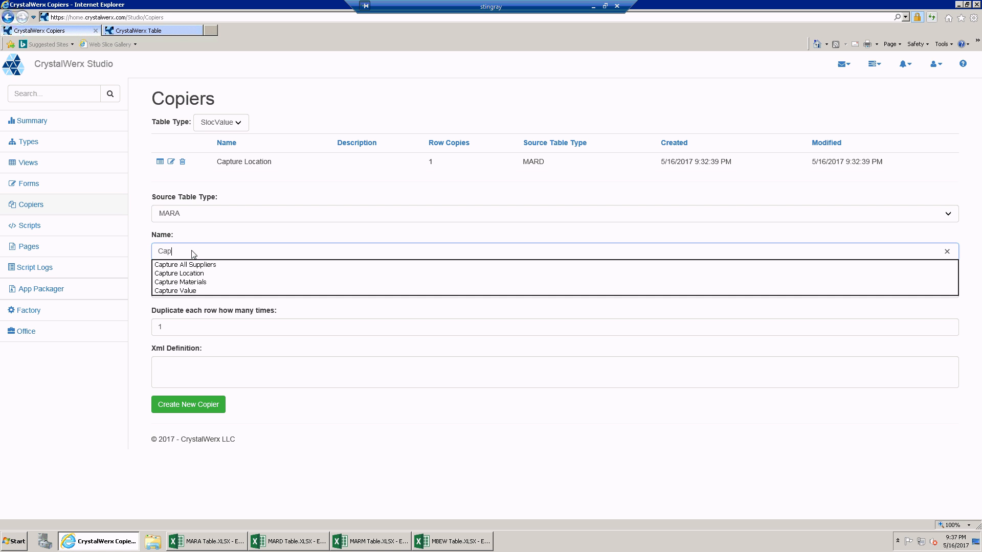
left_click(195, 283)
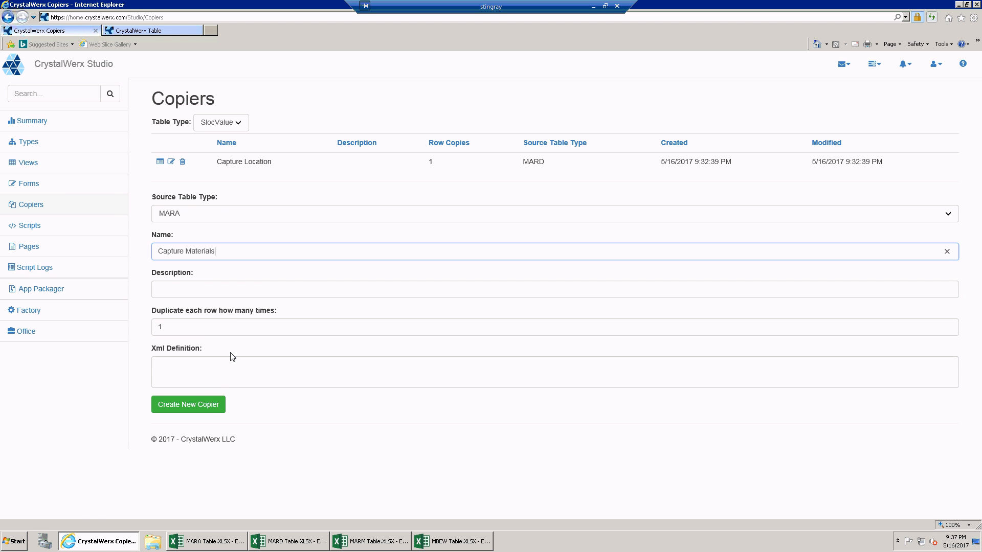
left_click(209, 404)
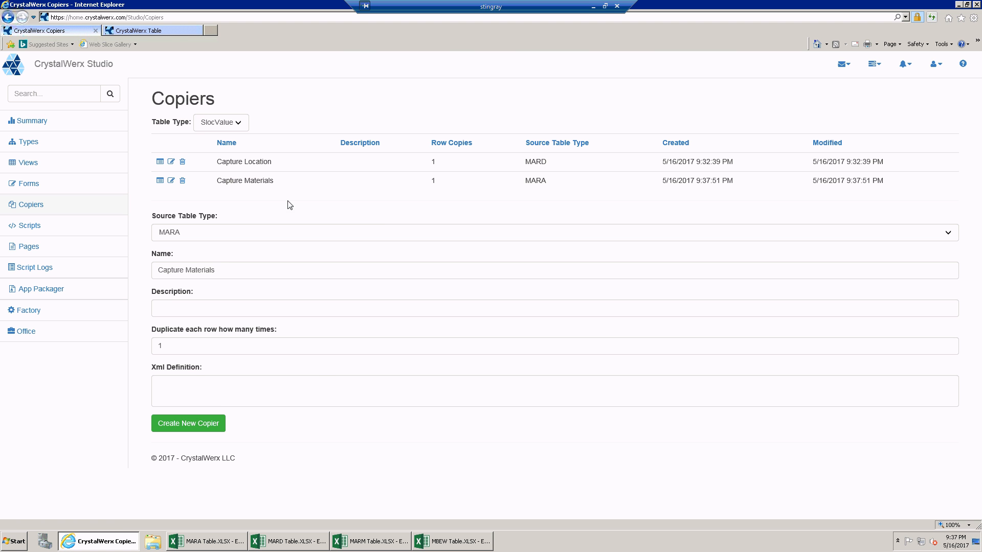
In the Capture Materials copier, set the Material column's ReplaceWith value to [$Material] and save the row
left_click(160, 181)
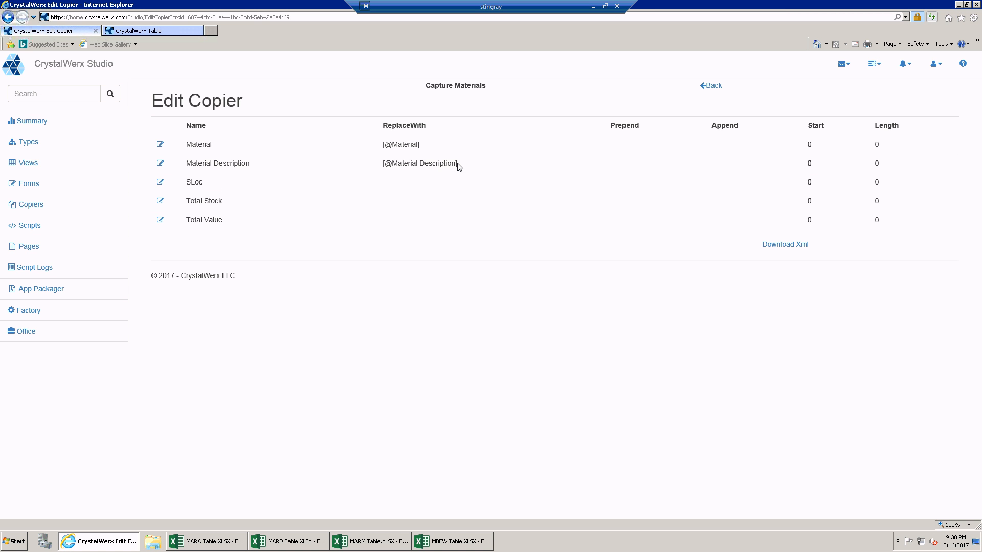
left_click(160, 145)
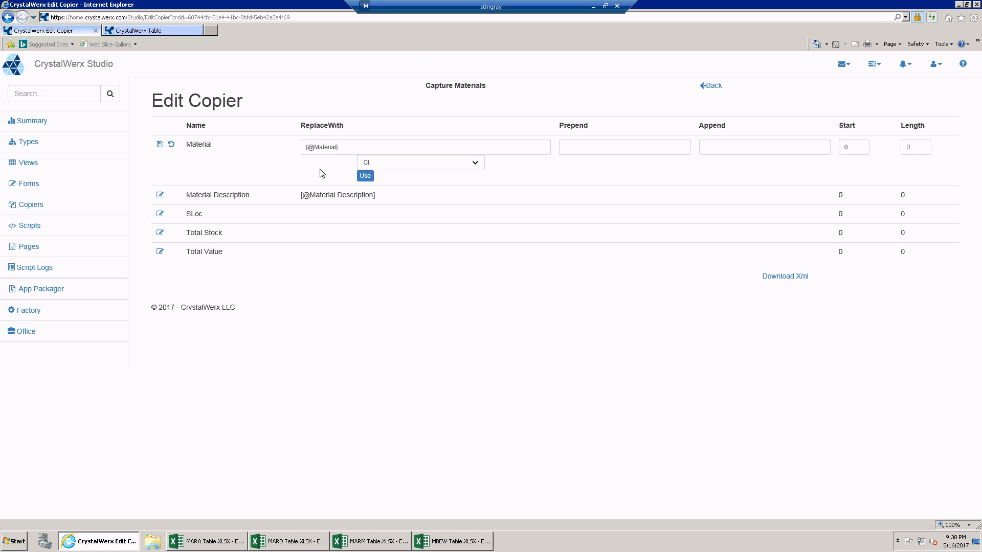
left_click(312, 148)
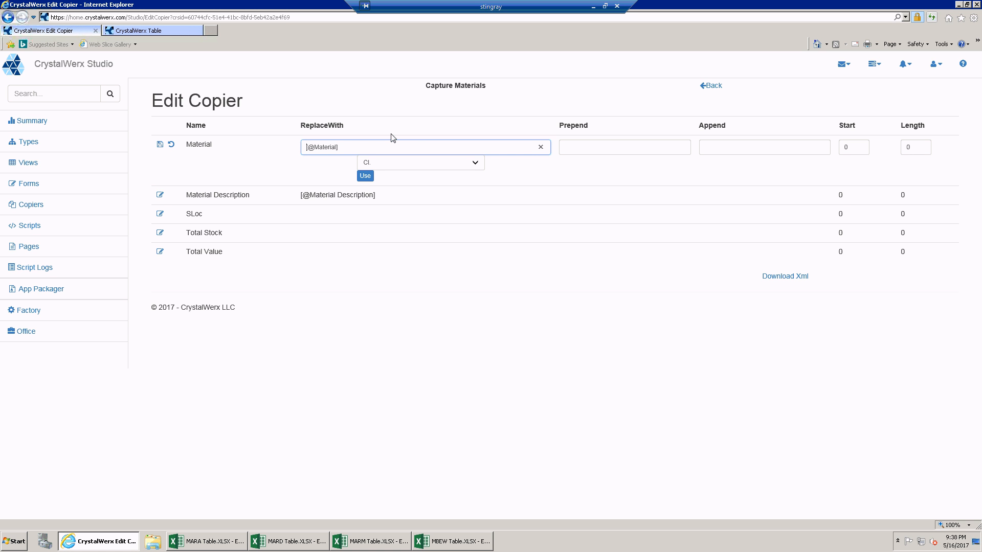
key("ctrl+a")
key("End")
key("Delete")
type("$")
left_click(160, 144)
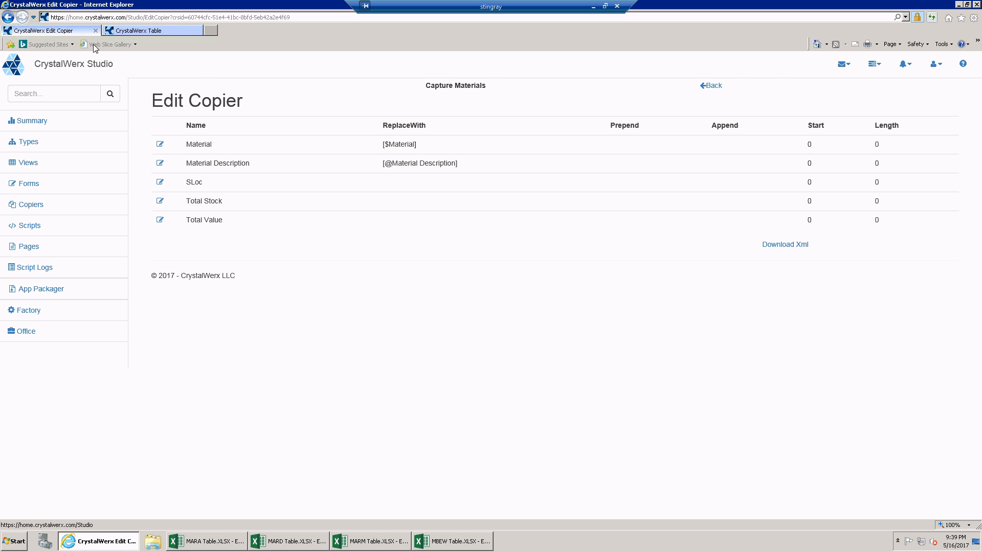
In Factory, merge the MARA table into SlocReport in the Default Folder with the Capture Materials copier, and open the merged table
left_click(137, 31)
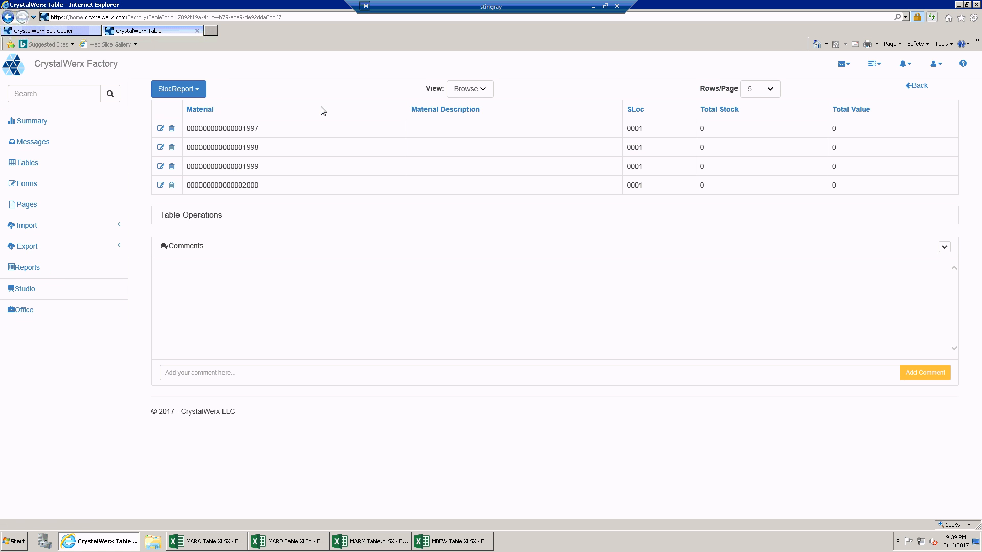
left_click(26, 162)
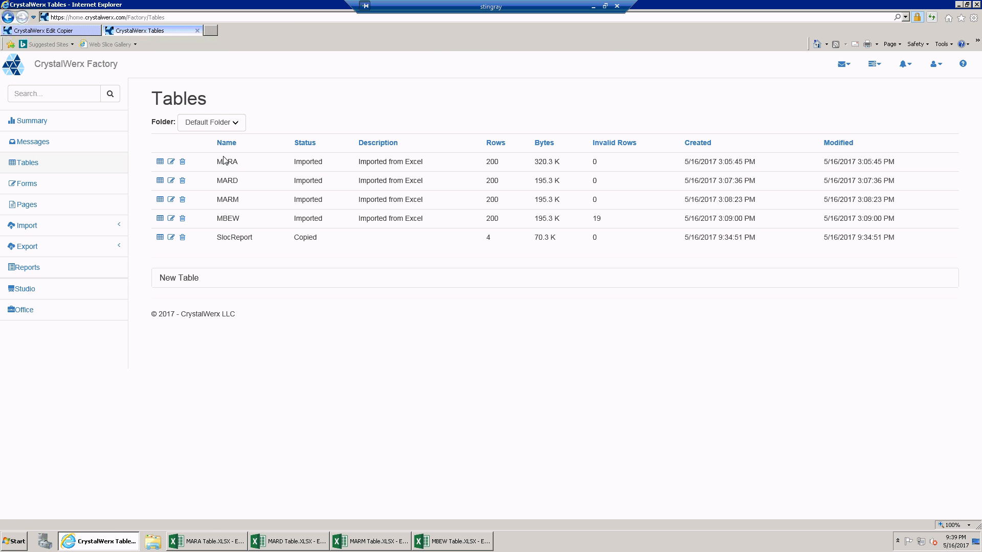
left_click(160, 162)
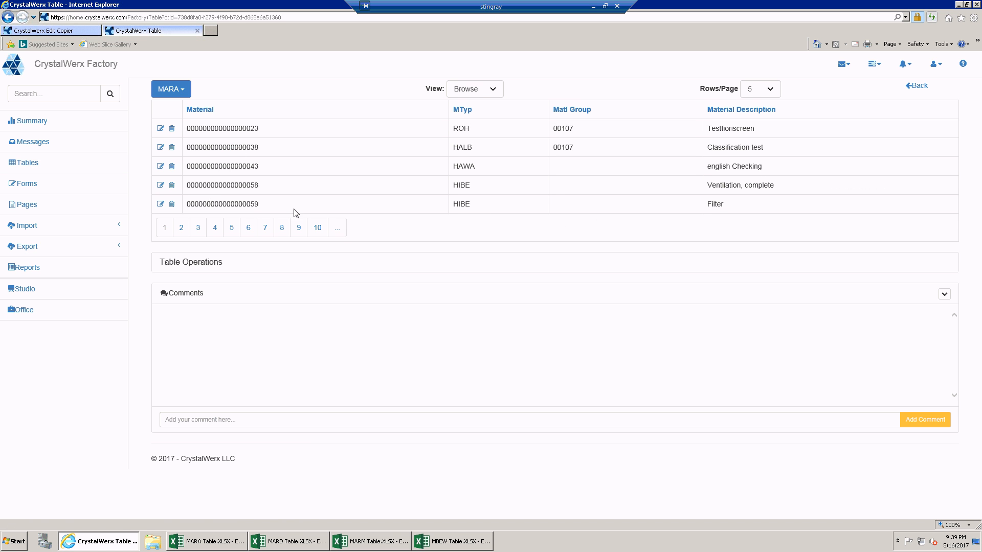
left_click(212, 263)
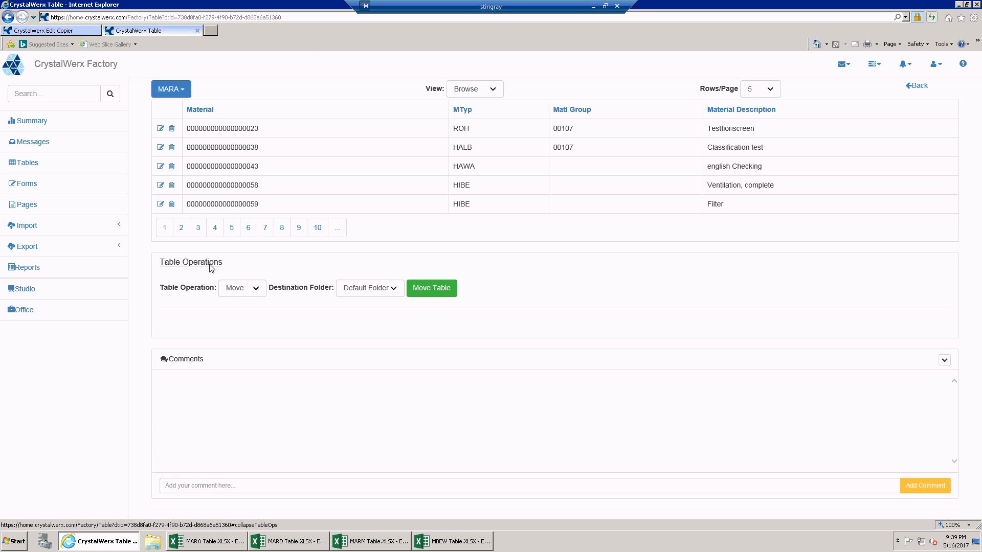
left_click(254, 292)
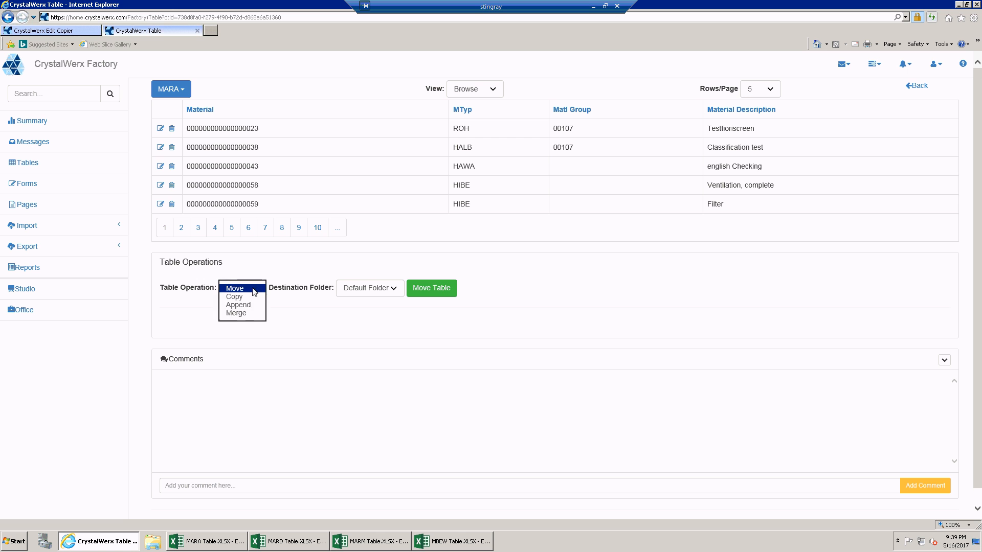
left_click(245, 317)
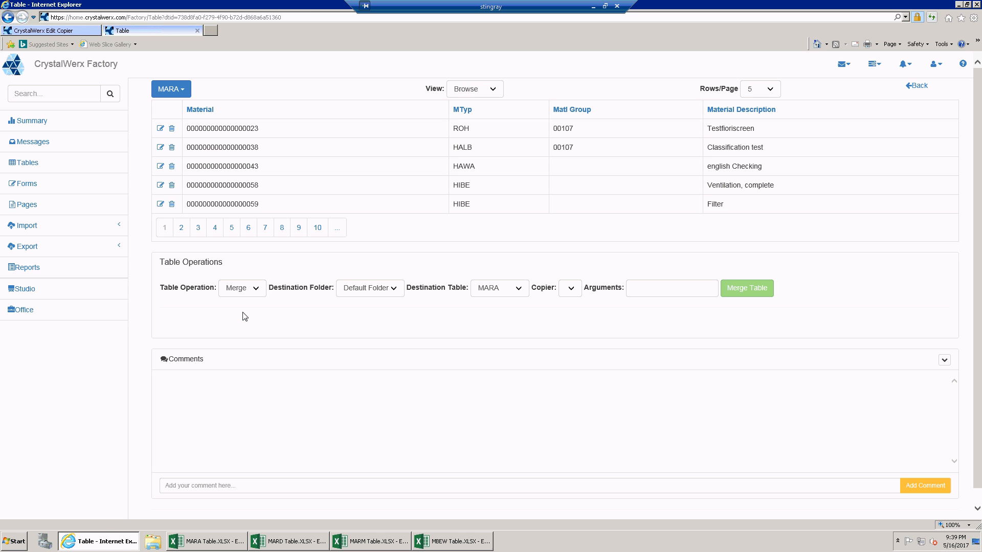
left_click(521, 293)
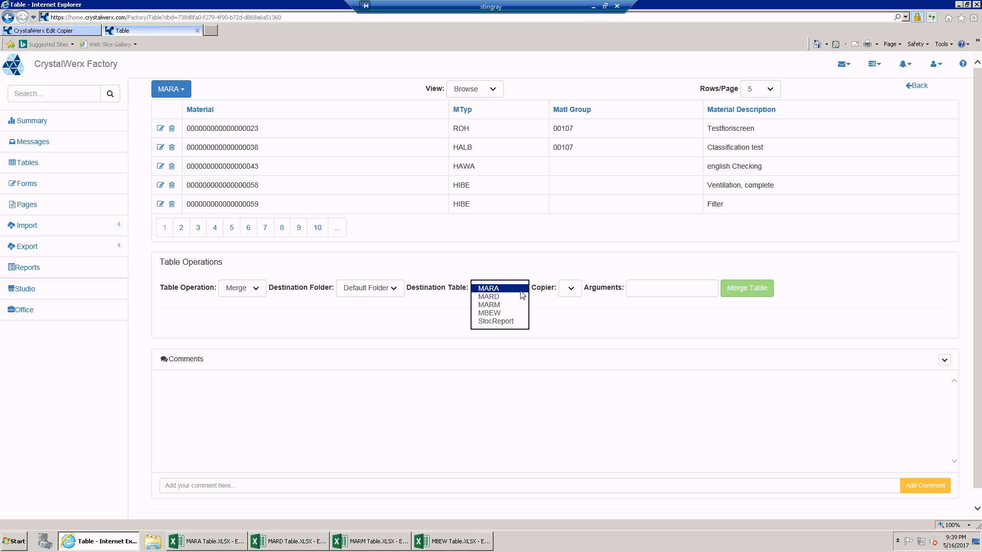
left_click(496, 322)
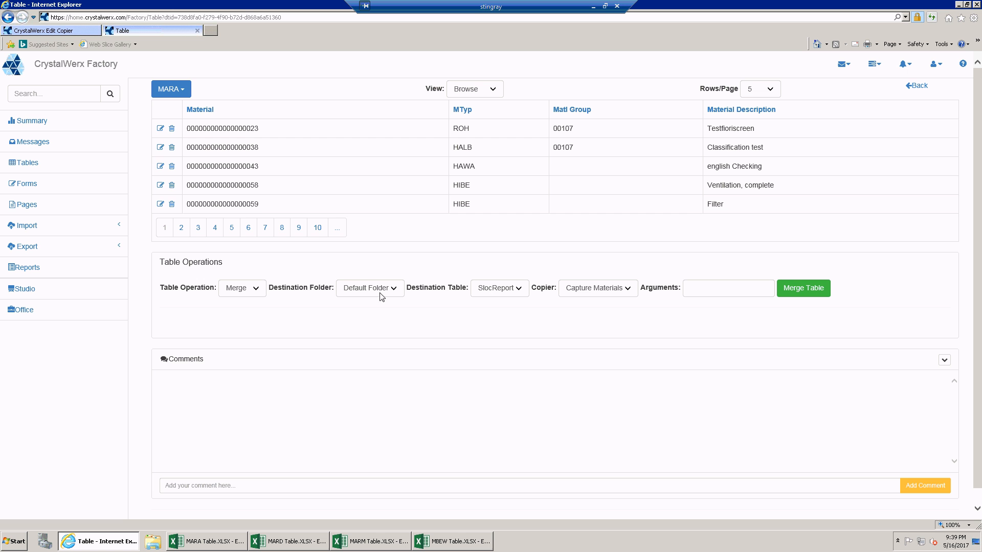
left_click(624, 290)
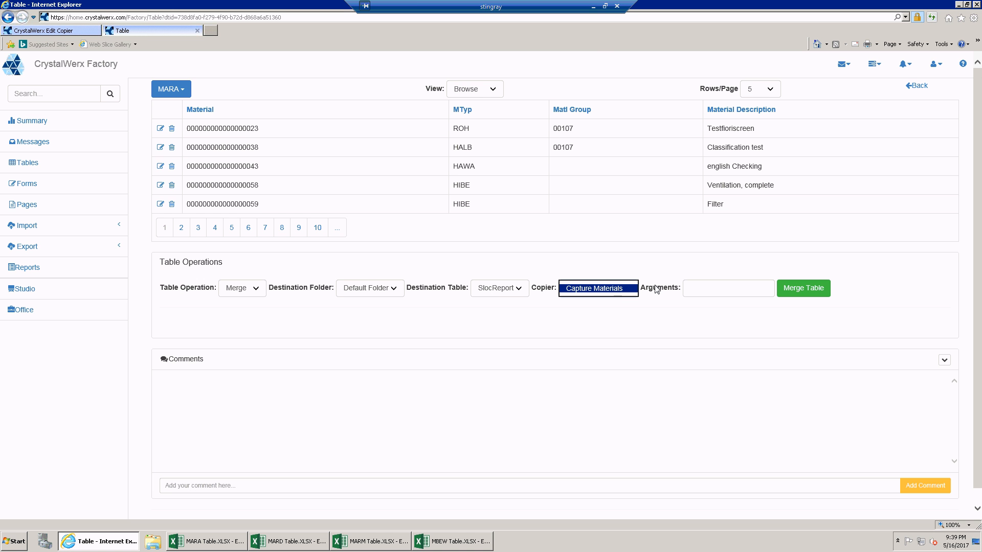
left_click(822, 291)
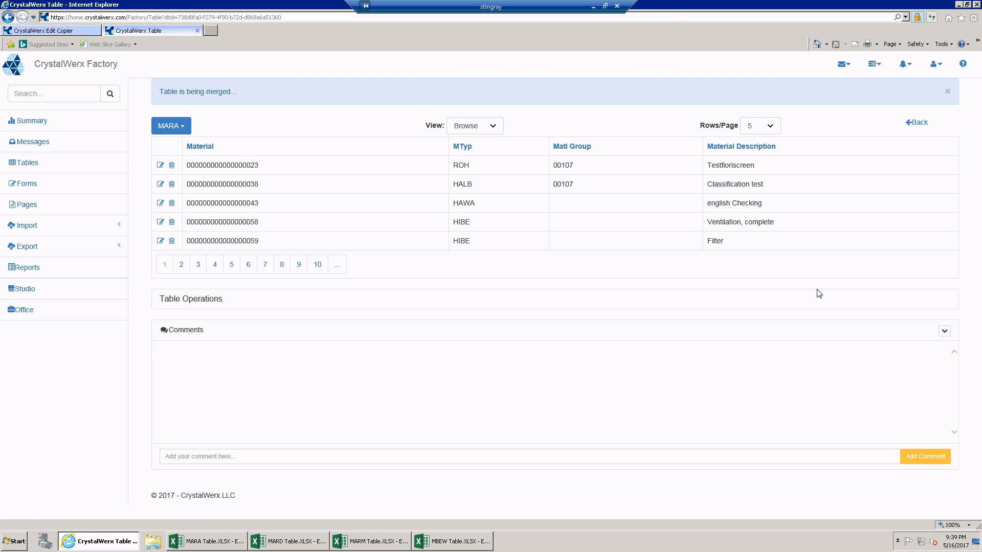
left_click(909, 67)
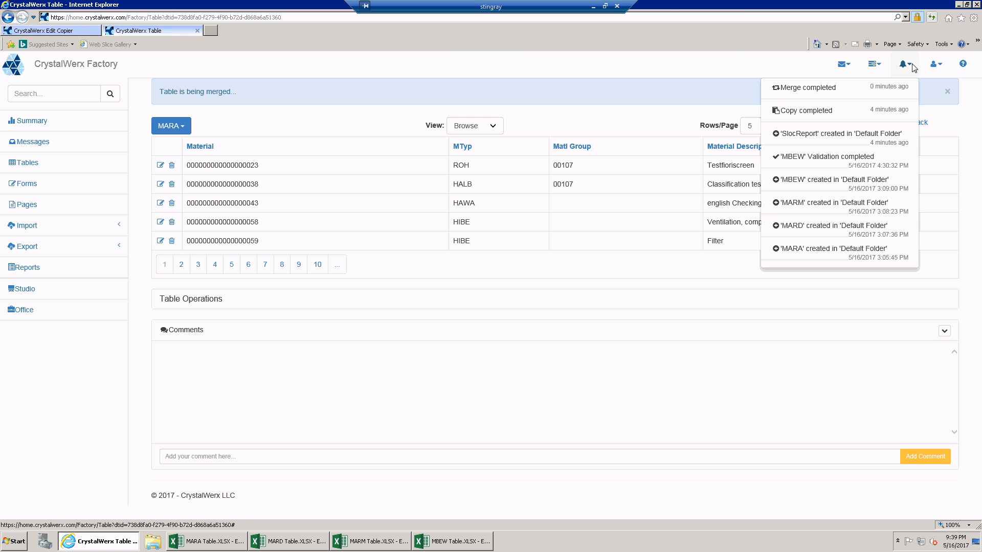
left_click(817, 90)
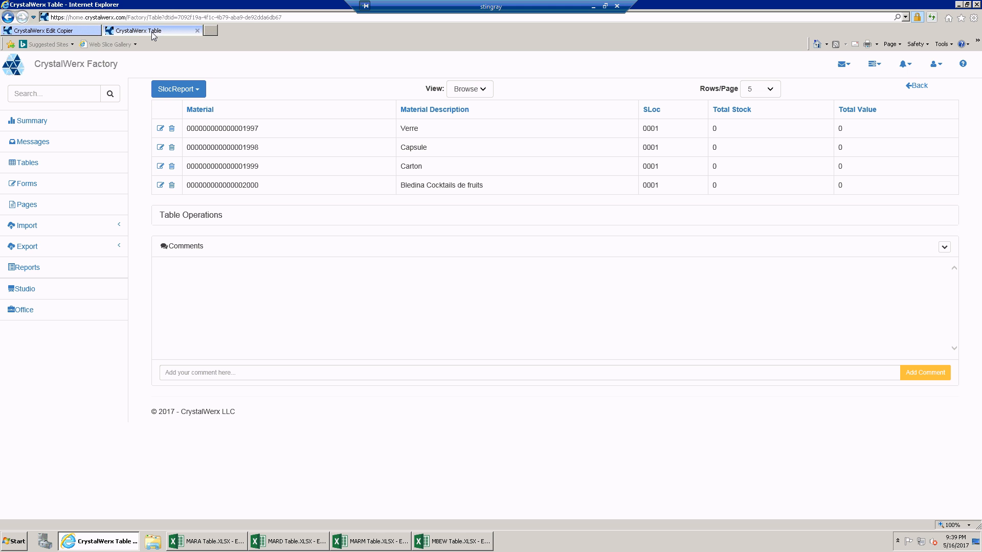
Create a Studio copier named Capture Value for the SlocValue table type with MBEW as its source table type
left_click(64, 34)
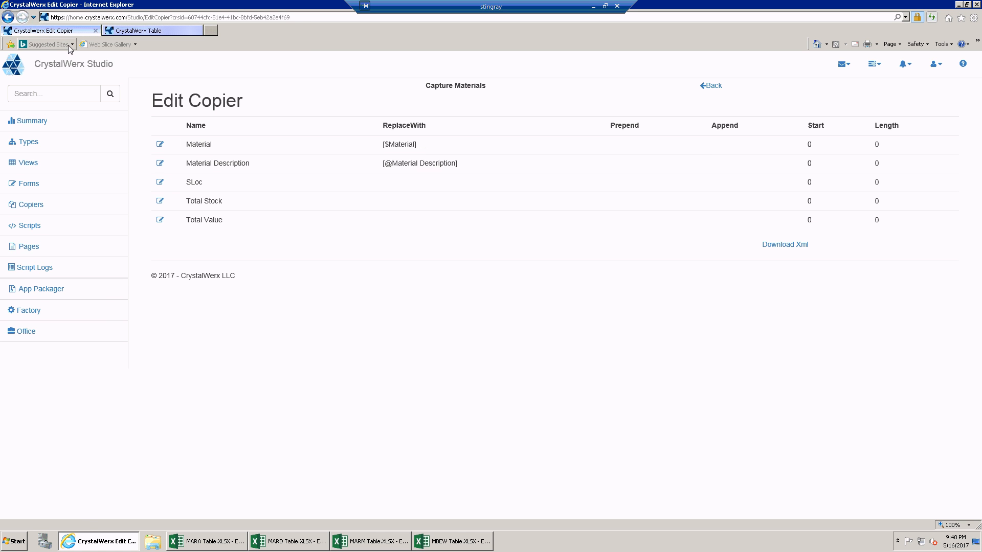
left_click(31, 208)
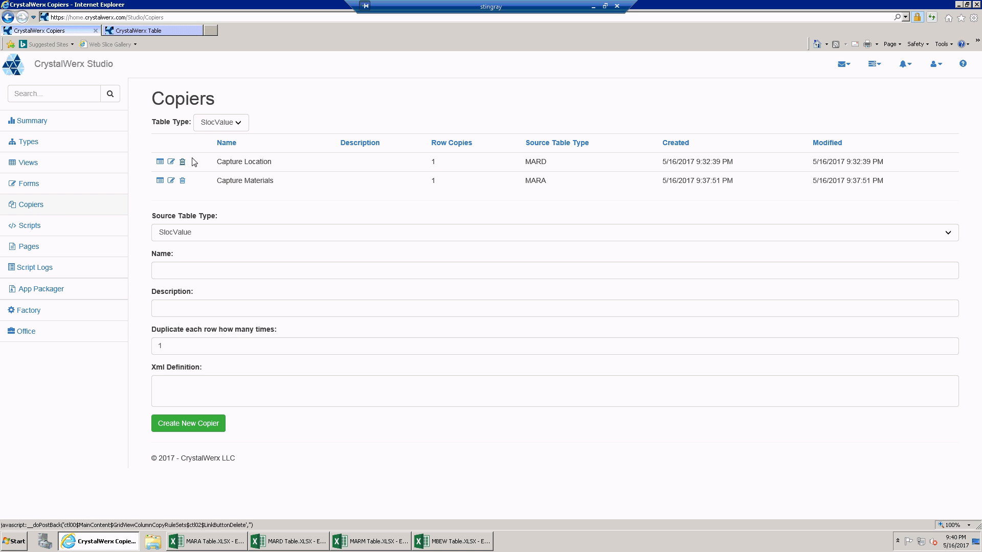
left_click(208, 234)
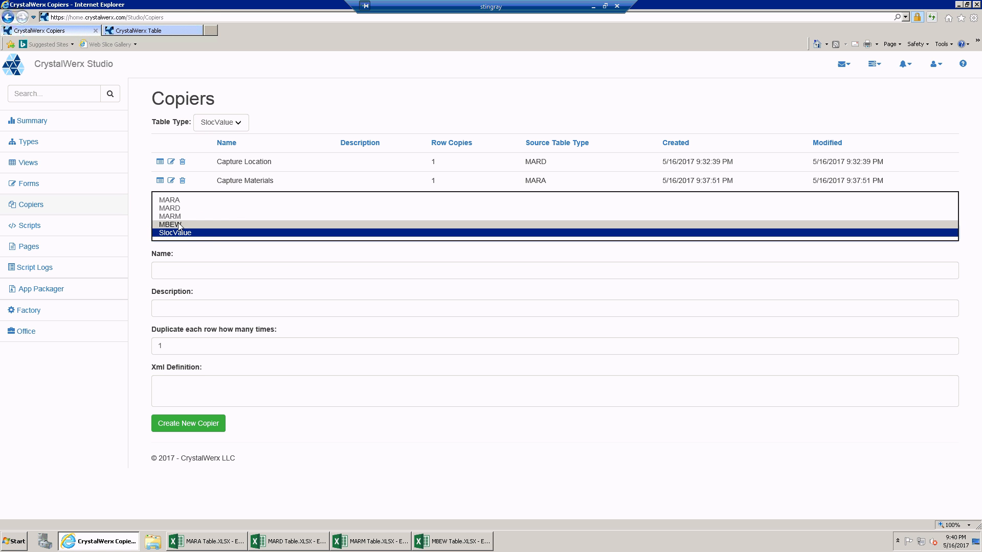
left_click(204, 224)
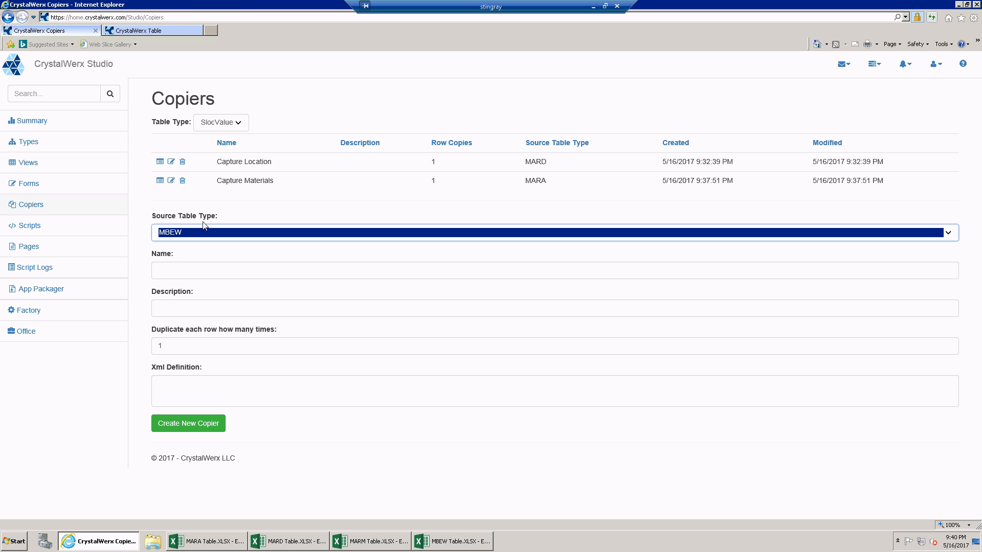
left_click(197, 278)
type("Cap")
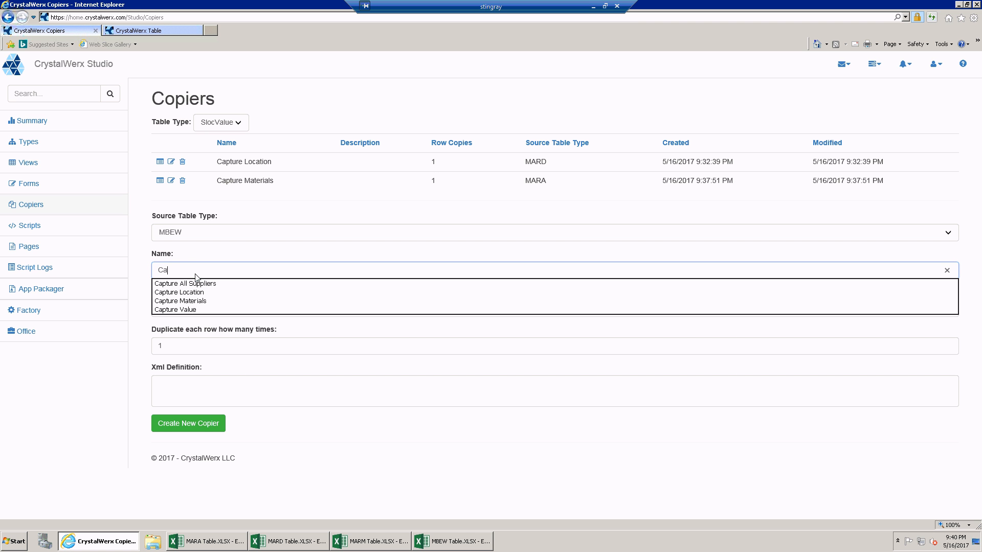
left_click(197, 309)
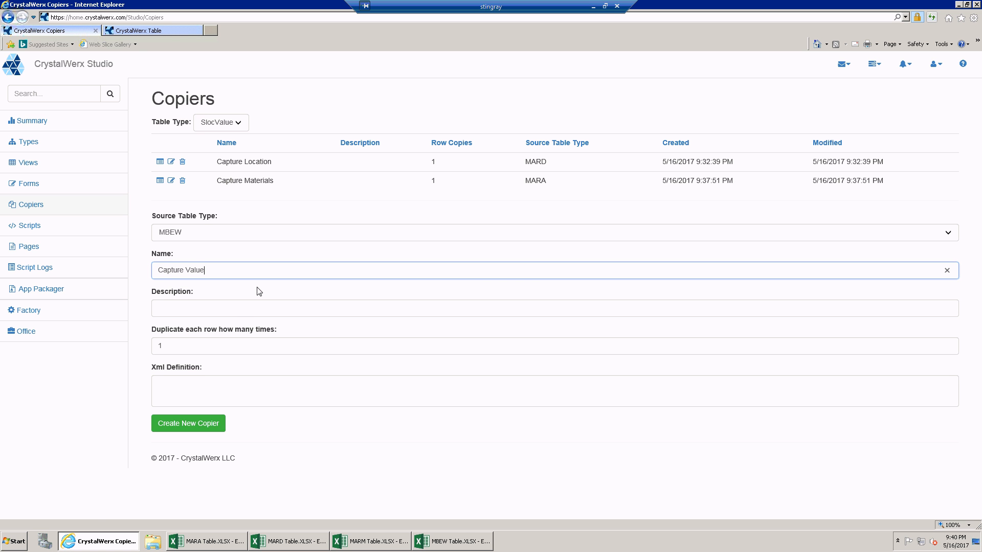
left_click(217, 423)
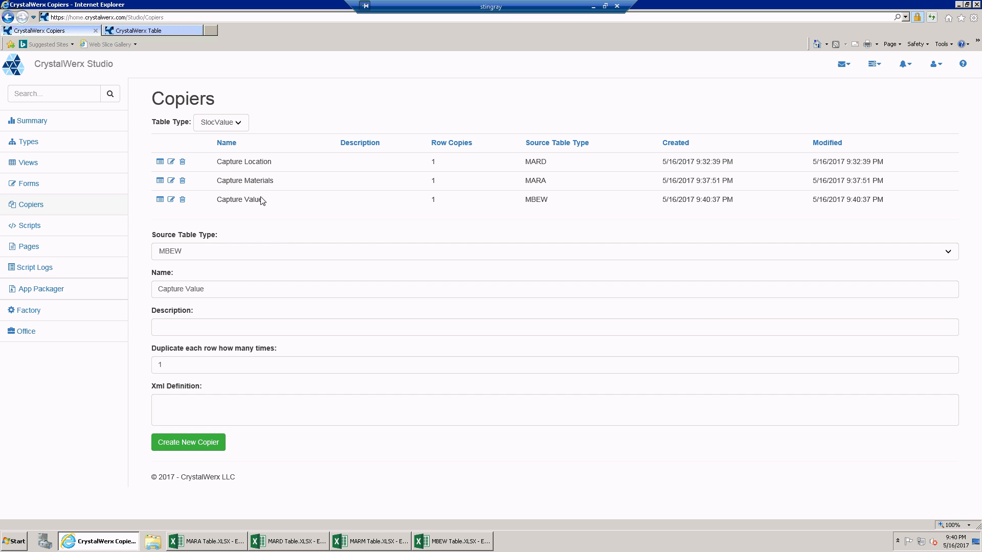
In the Capture Value copier, set the Material column's ReplaceWith value to [$Material] and save the row
left_click(160, 201)
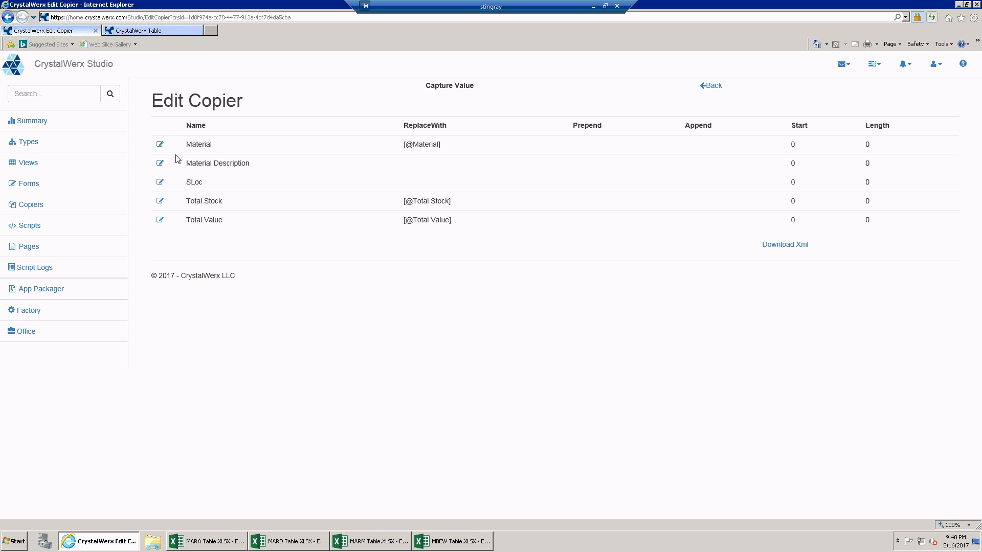
left_click(159, 144)
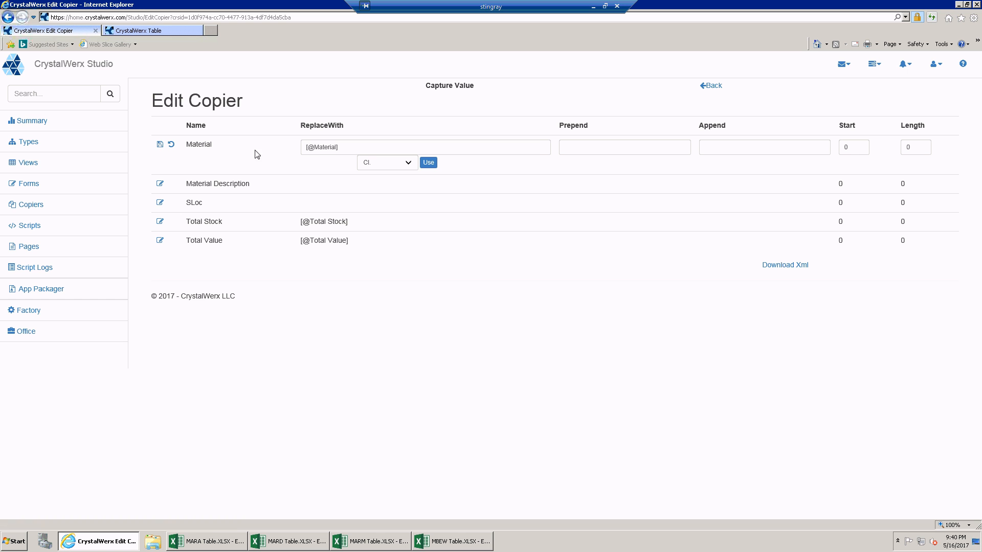
left_click(313, 148)
key("BackSpace")
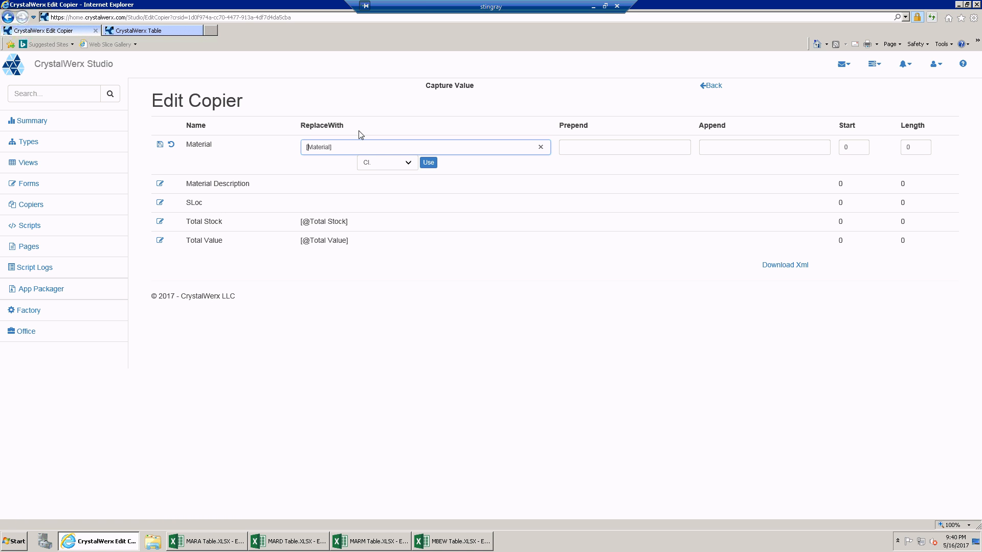
type("$")
left_click(160, 144)
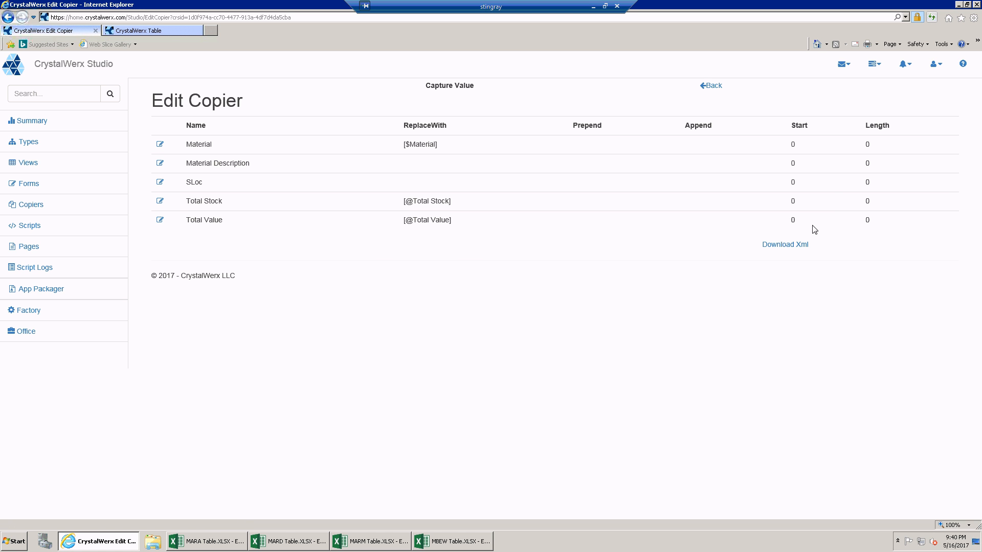
In Factory, merge the MBEW table into SlocReport in the Default Folder with the Capture Value copier
left_click(176, 29)
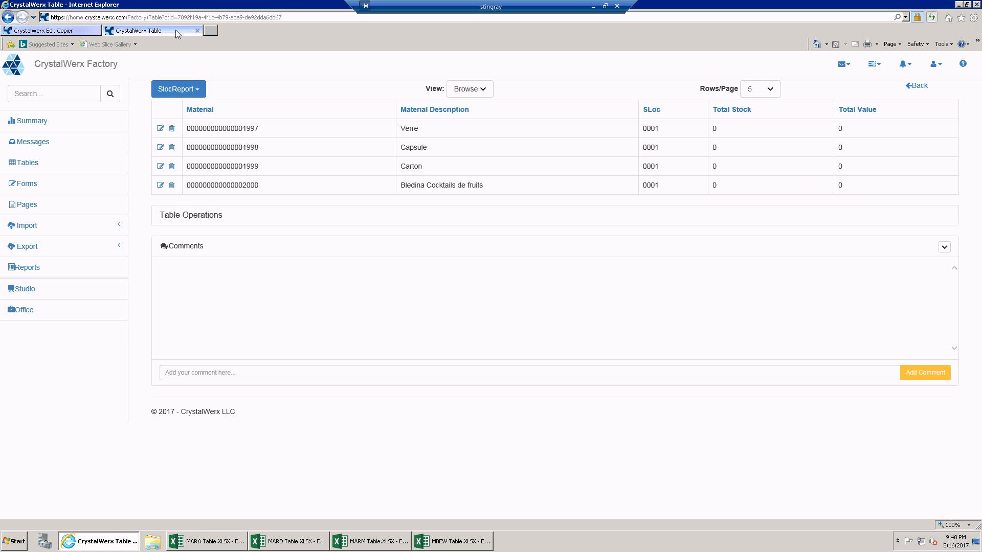
left_click(22, 166)
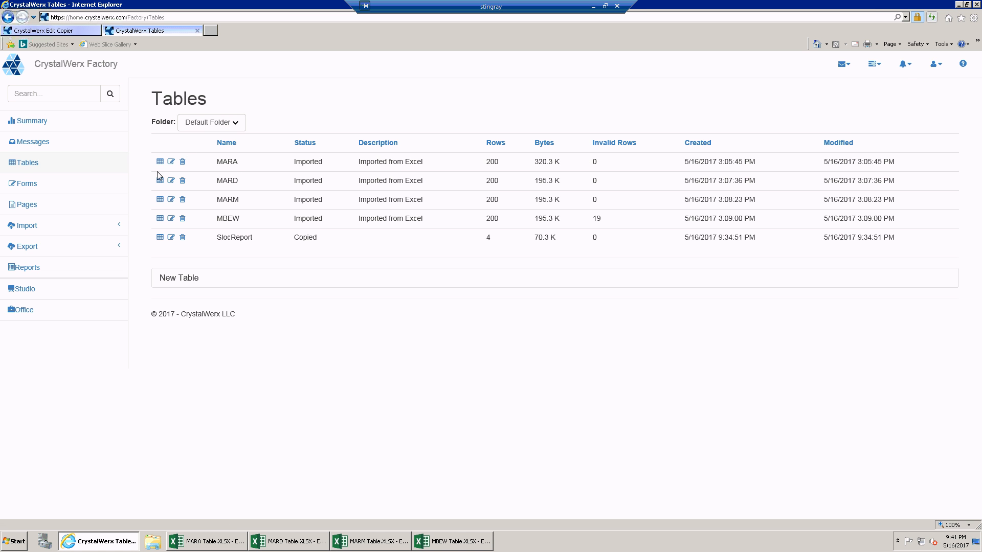
left_click(160, 219)
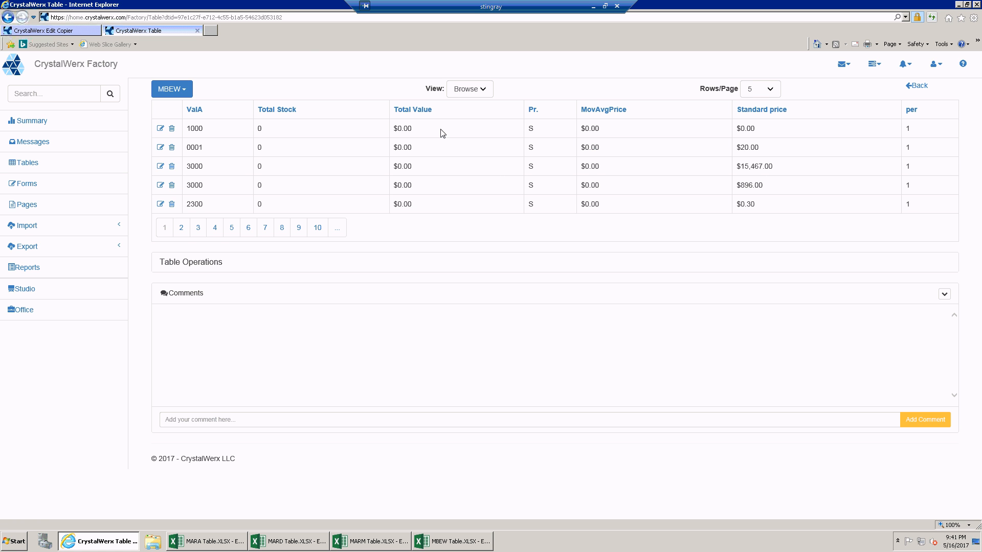
left_click(202, 264)
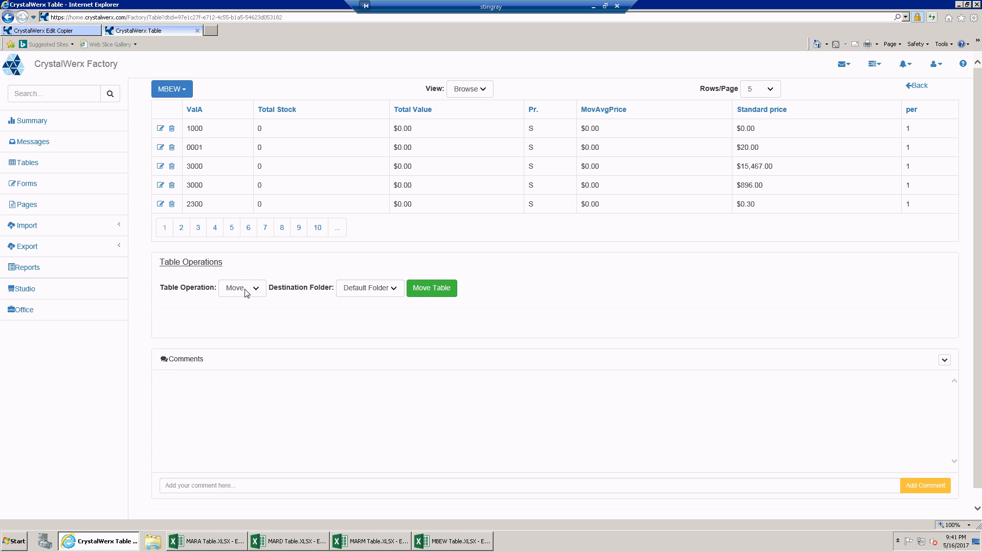
left_click(249, 289)
left_click(249, 313)
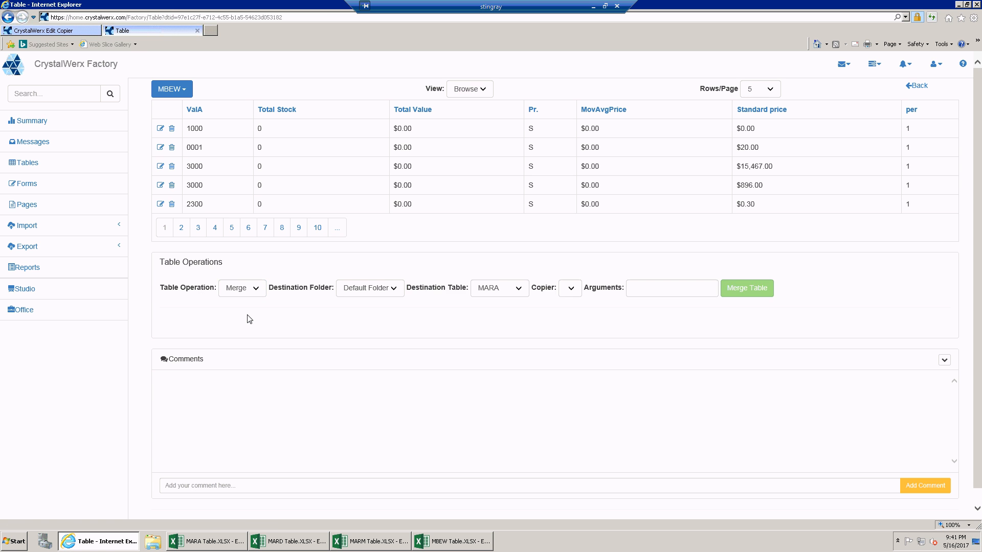
left_click(516, 289)
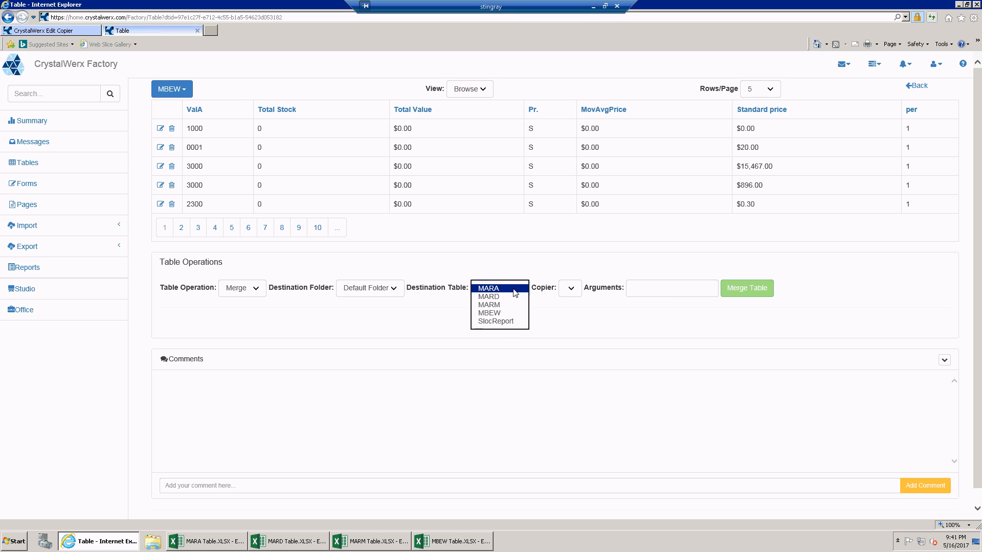
left_click(507, 322)
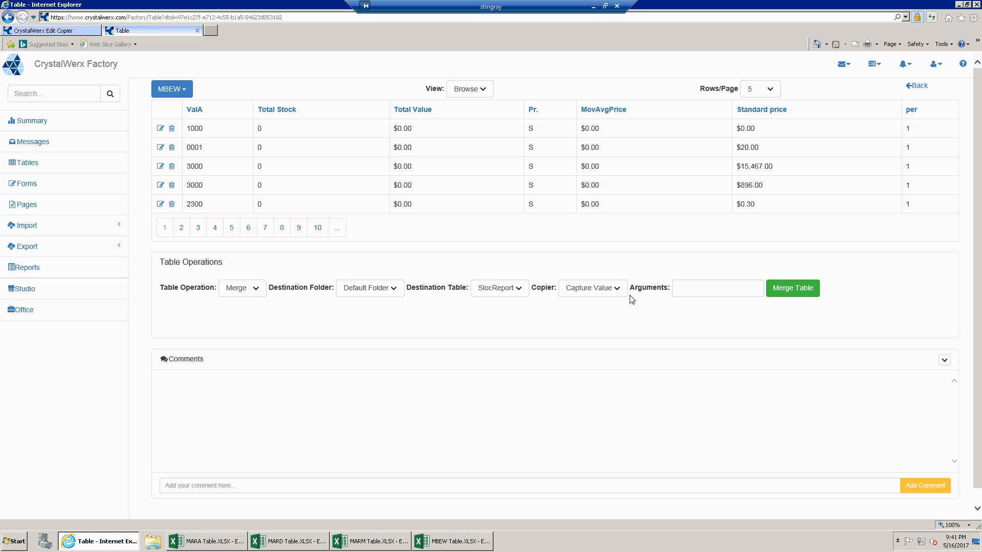
left_click(617, 290)
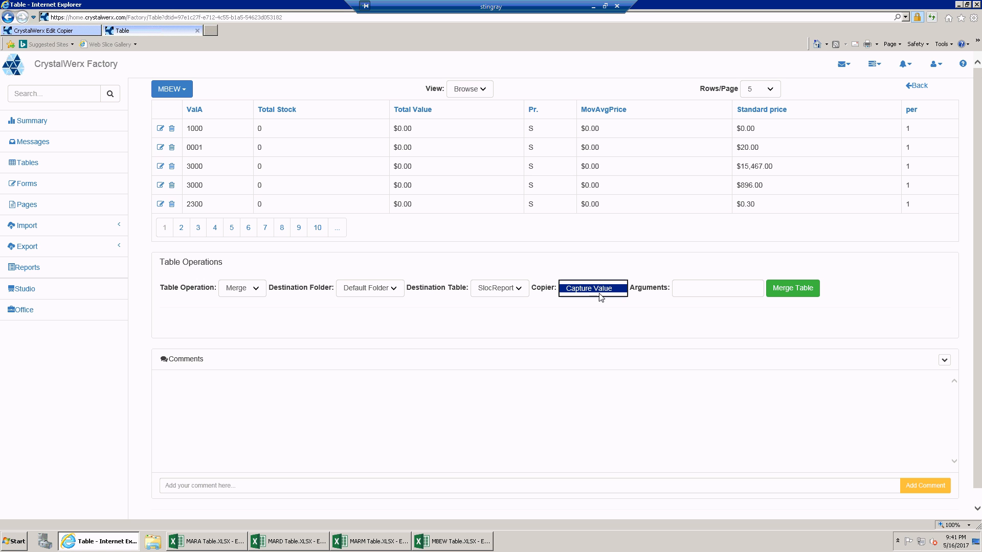
left_click(802, 290)
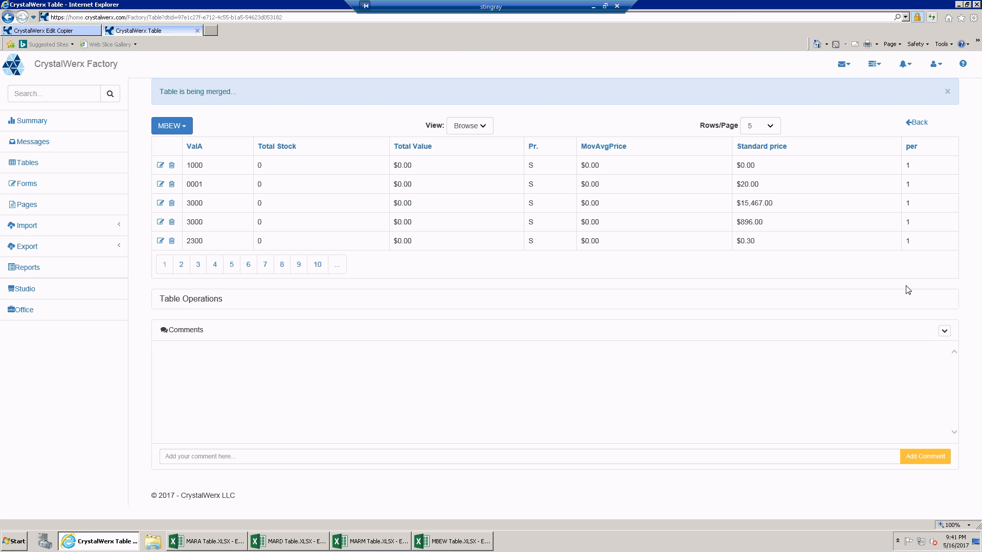
Open the merged SlocReport table from the merge notification and examine the Total Stock and Total Value of Bledina Cocktails de fruits
left_click(912, 65)
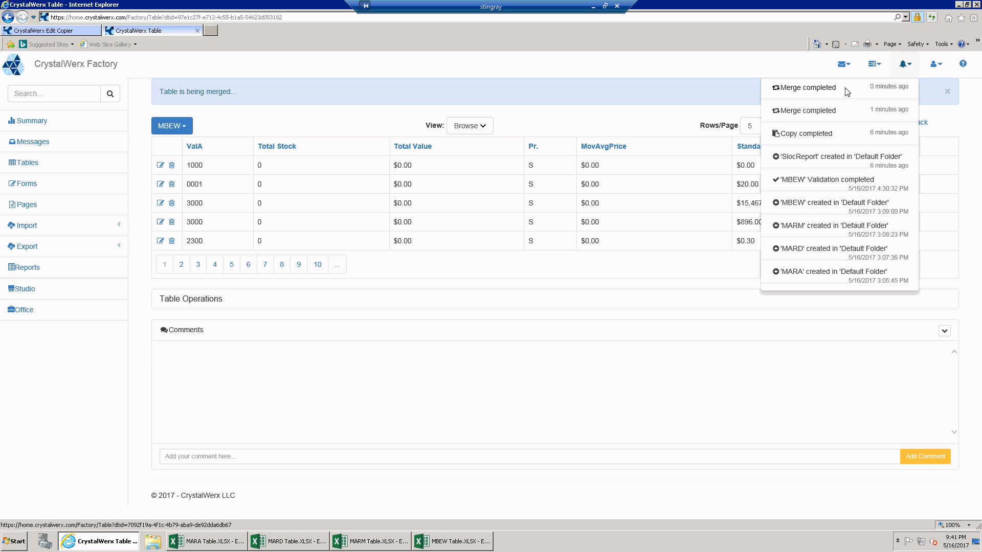
left_click(813, 89)
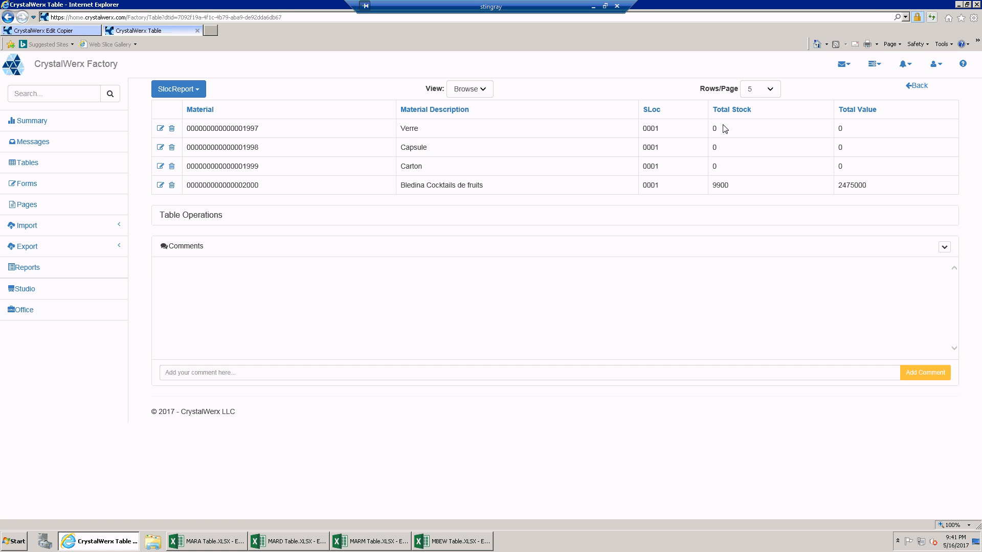
double_click(866, 187)
left_click(727, 132)
left_click_drag(234, 186, 272, 184)
double_click(720, 185)
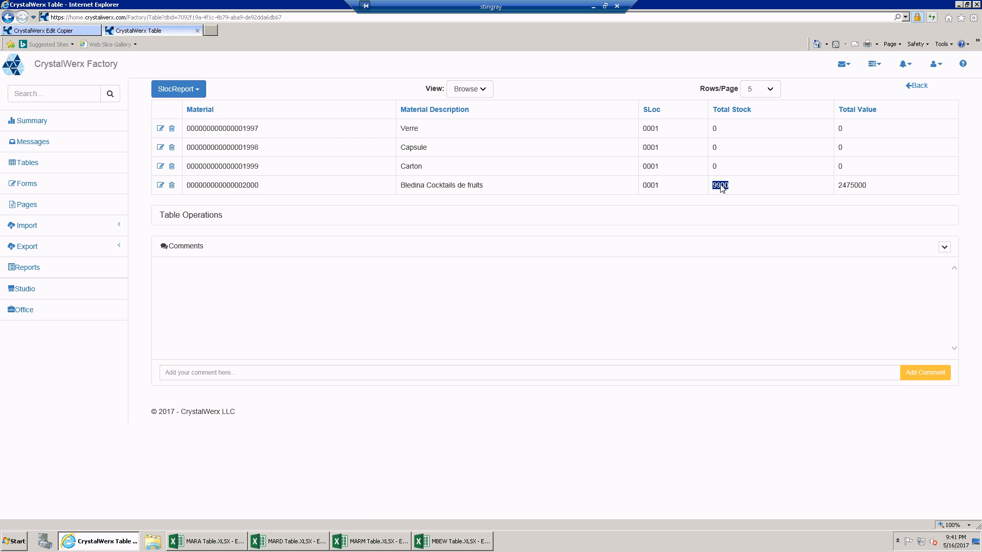
double_click(848, 191)
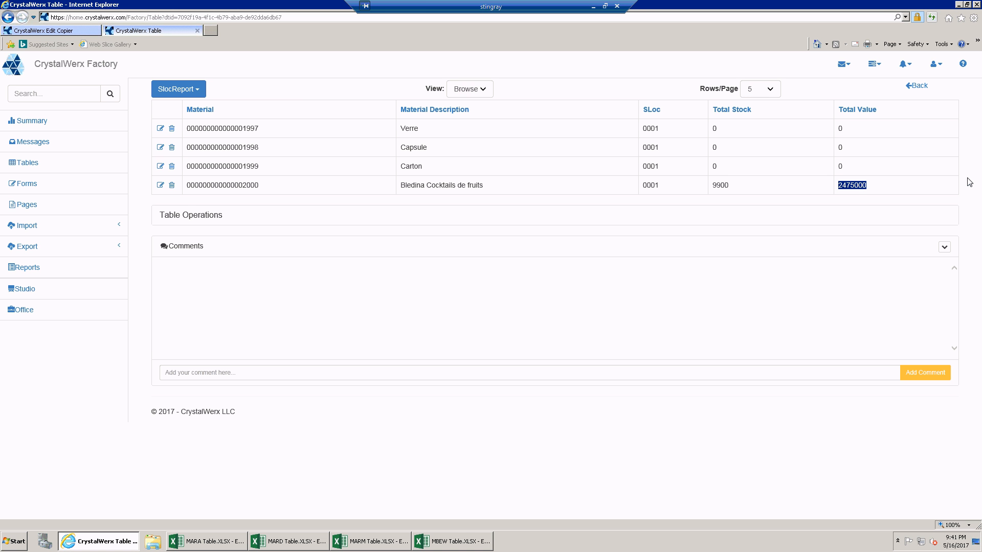